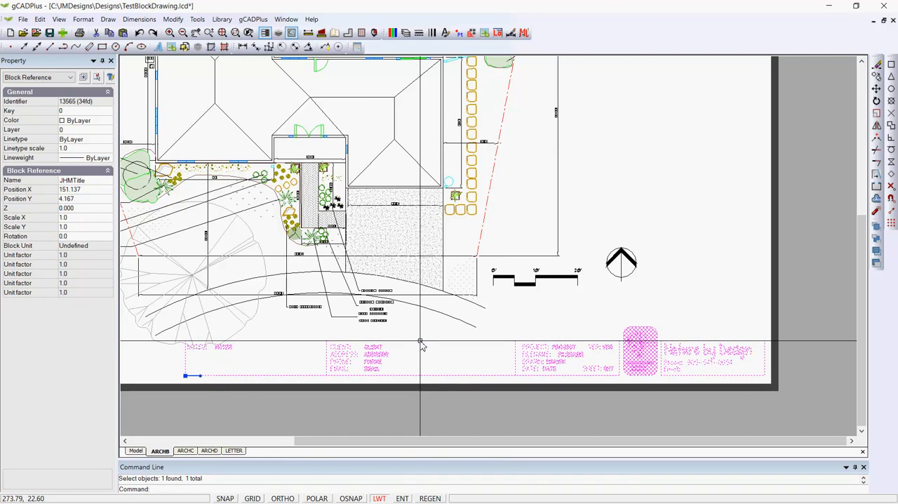
Step: Examine the client and address text placeholders in the JHMTitle title block drawing
{"action": "key", "text": "Escape"}
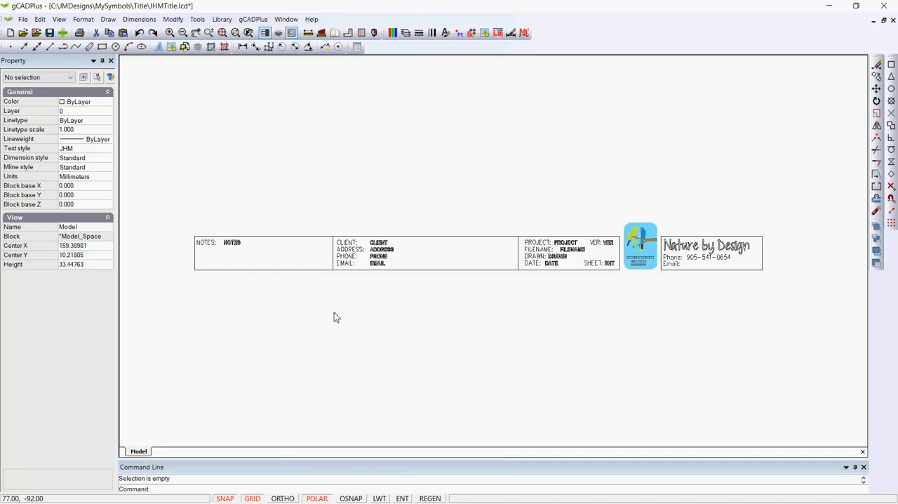
{"action": "scroll", "coordinate": [344, 289], "scroll_direction": "up", "scroll_amount": 1}
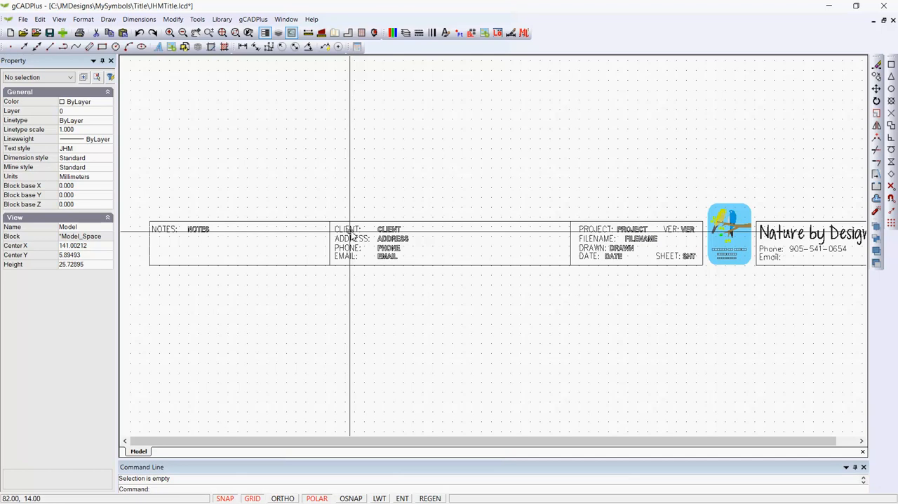
{"action": "scroll", "coordinate": [350, 236], "scroll_direction": "up", "scroll_amount": 1}
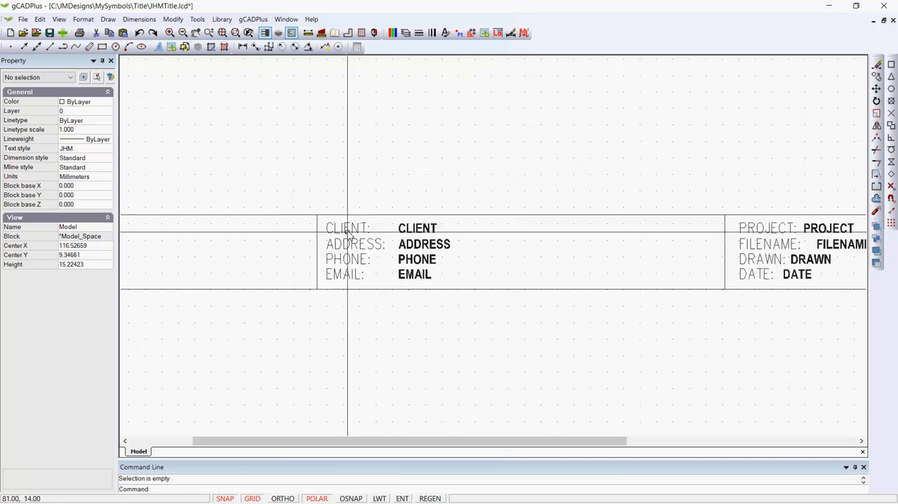
{"action": "left_click", "coordinate": [348, 233]}
{"action": "key", "text": "Escape"}
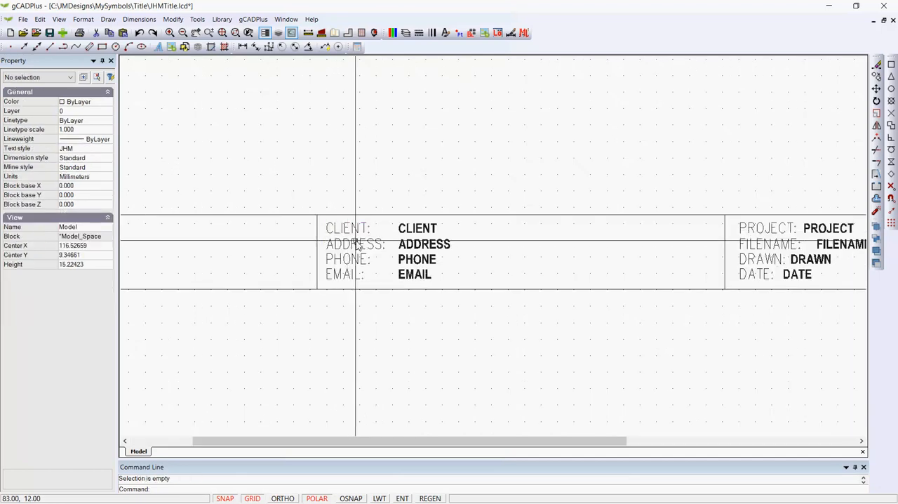
{"action": "left_click", "coordinate": [417, 228]}
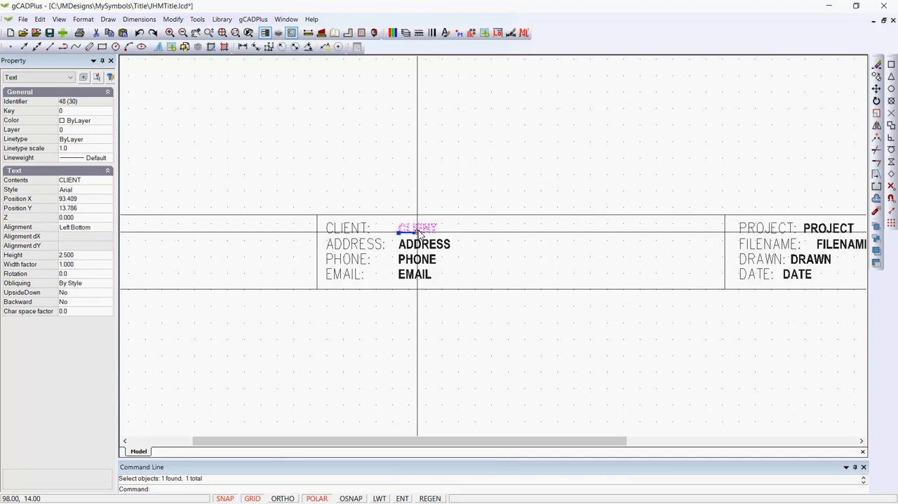
{"action": "left_click", "coordinate": [422, 245]}
{"action": "scroll", "coordinate": [427, 249], "scroll_direction": "down", "scroll_amount": 3}
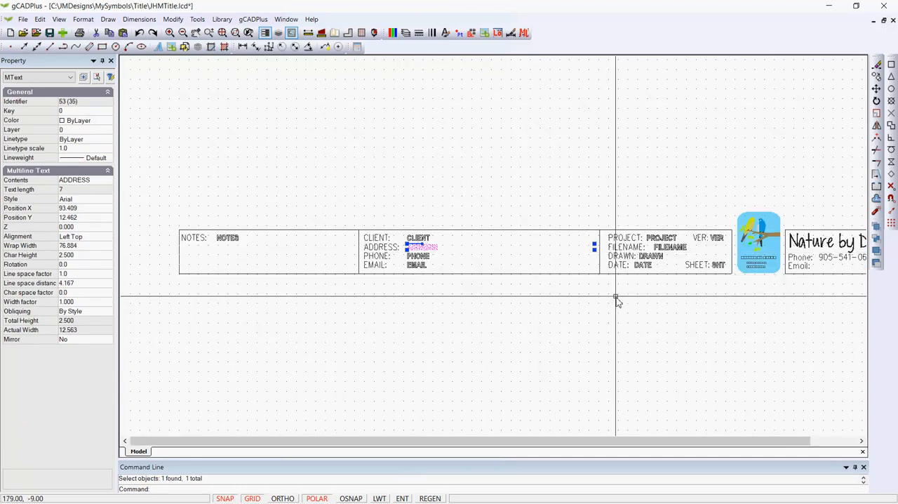
{"action": "key", "text": "Escape"}
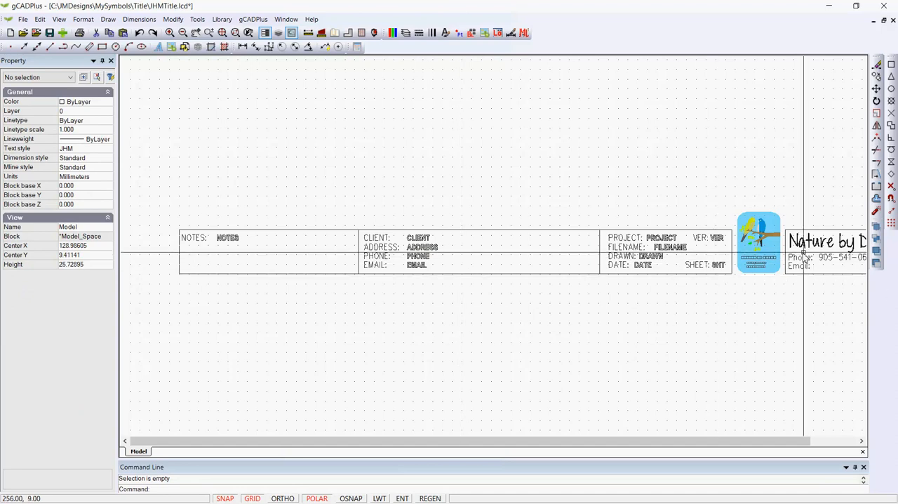
Step: Inspect the title block's project fields, logo and company contact box
{"action": "scroll", "coordinate": [768, 267], "scroll_direction": "up", "scroll_amount": 3}
{"action": "middle_click_drag", "start_coordinate": [778, 251], "coordinate": [588, 245]}
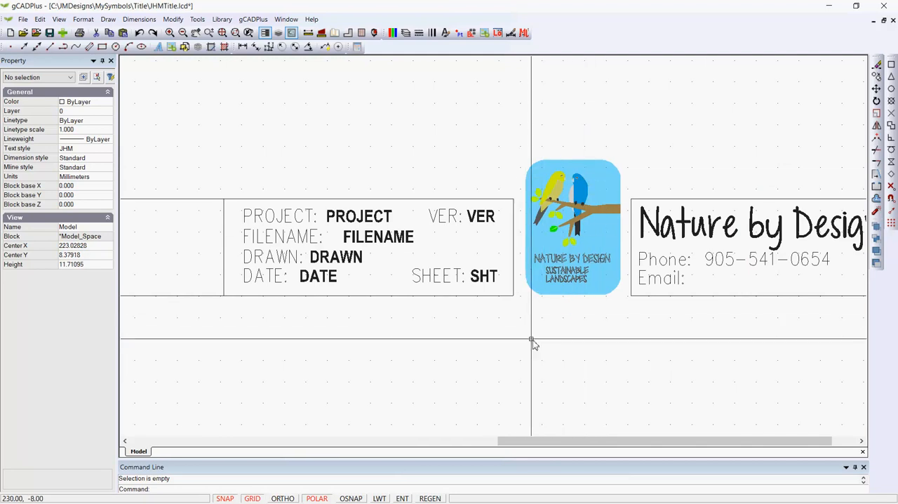
{"action": "scroll", "coordinate": [543, 342], "scroll_direction": "down", "scroll_amount": 2}
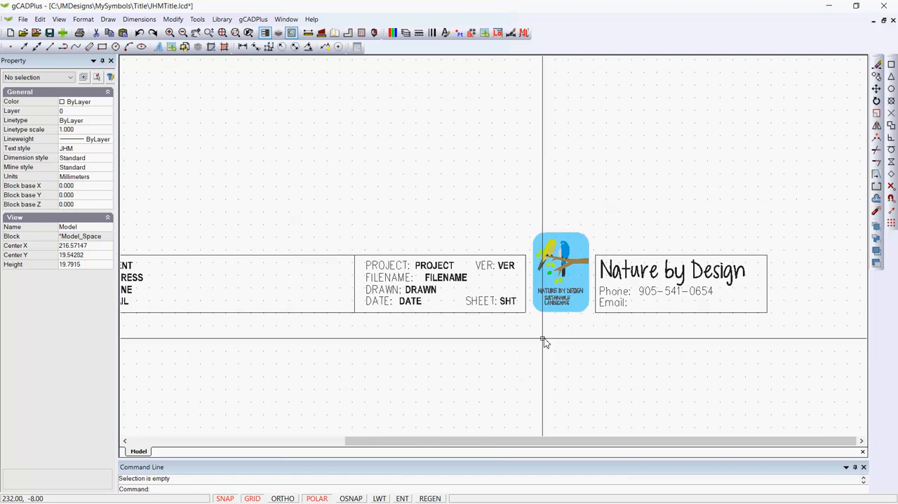
{"action": "scroll", "coordinate": [544, 341], "scroll_direction": "down", "scroll_amount": 1}
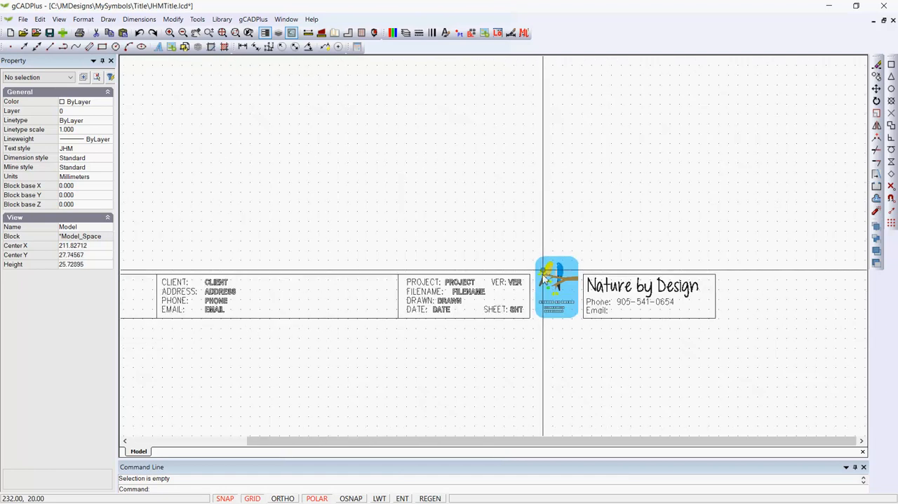
{"action": "middle_click_drag", "start_coordinate": [544, 250], "coordinate": [609, 210]}
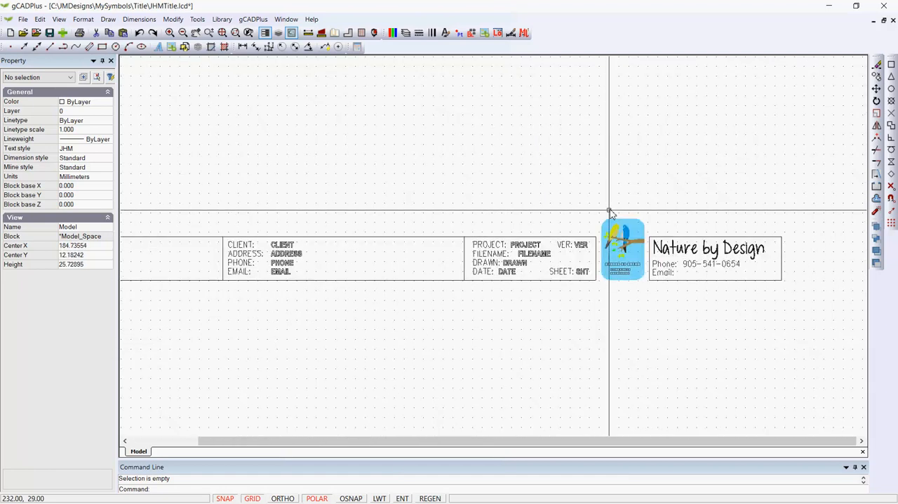
{"action": "right_click", "coordinate": [601, 196]}
{"action": "left_click", "coordinate": [629, 232]}
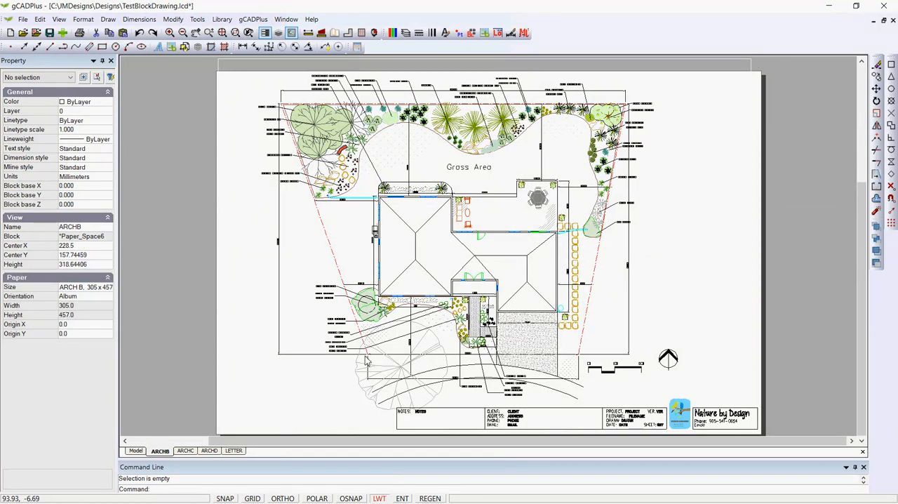
Step: Review the block library paths in the TestBlockDrawing design, leaving the settings as they are
{"action": "left_click", "coordinate": [196, 20]}
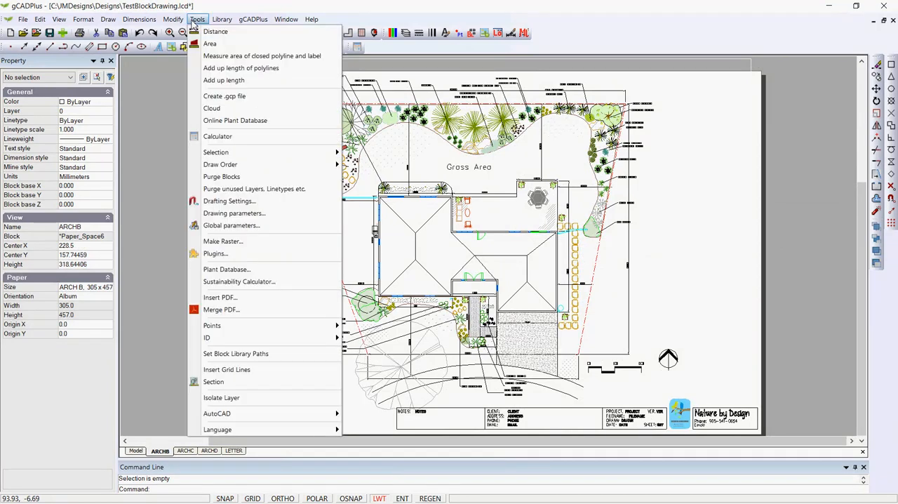
{"action": "left_click", "coordinate": [230, 356]}
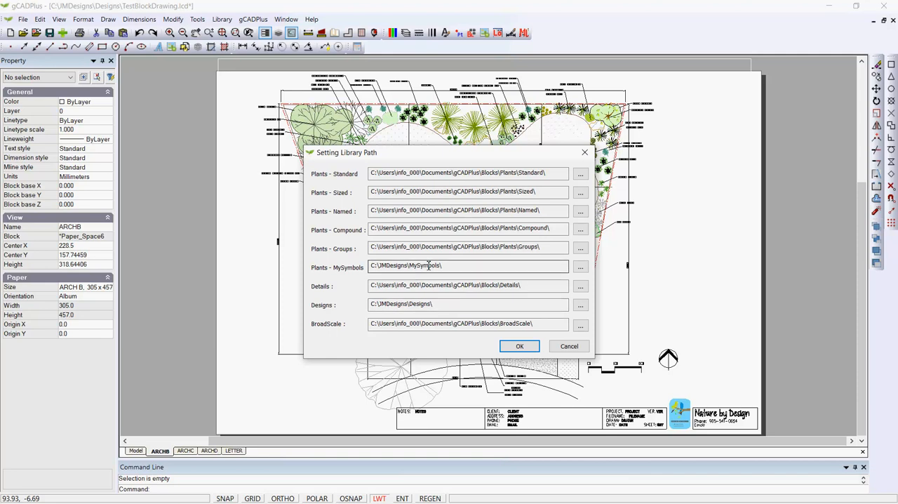
{"action": "left_click", "coordinate": [569, 346]}
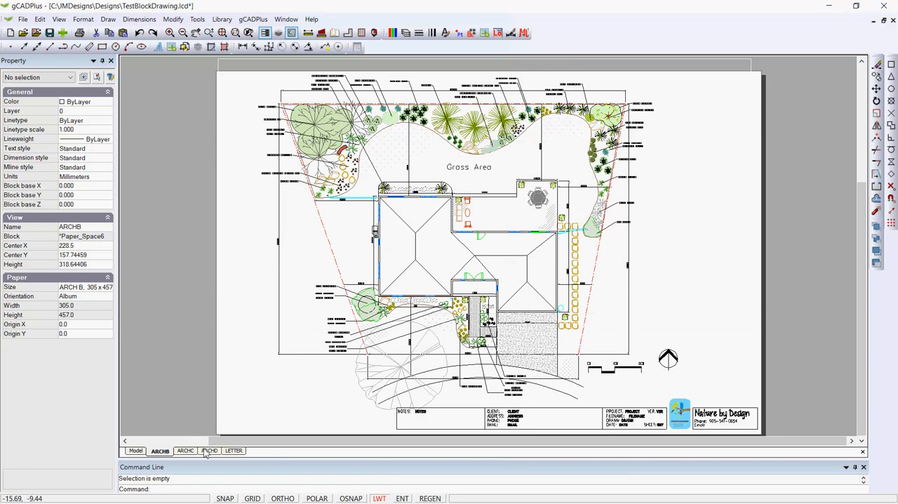
Step: Add a new layout with ARCH E, 915 x 1220 (36 x 48 in.) paper in landscape orientation
{"action": "left_click", "coordinate": [84, 20]}
{"action": "left_click", "coordinate": [109, 145]}
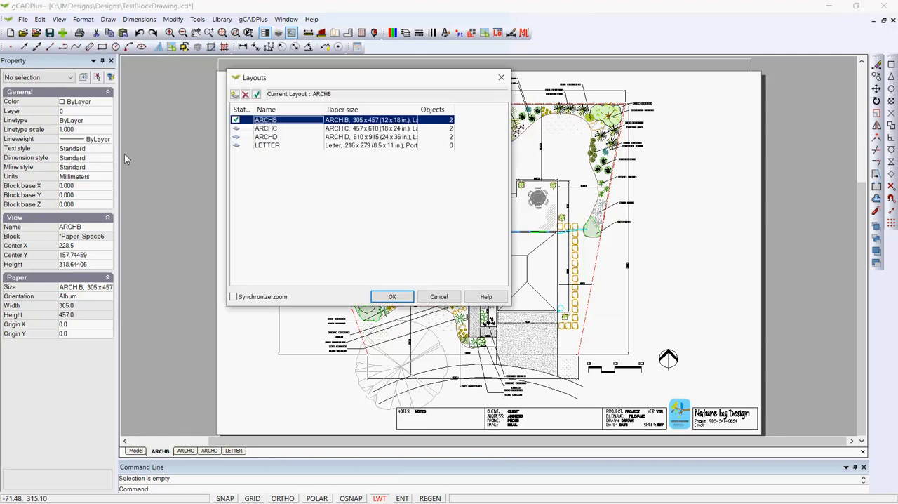
{"action": "left_click", "coordinate": [235, 94]}
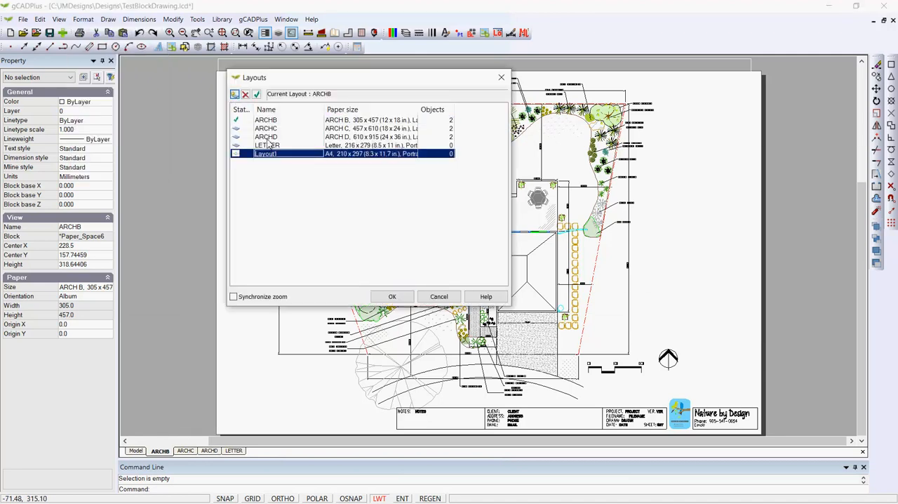
{"action": "double_click", "coordinate": [405, 160]}
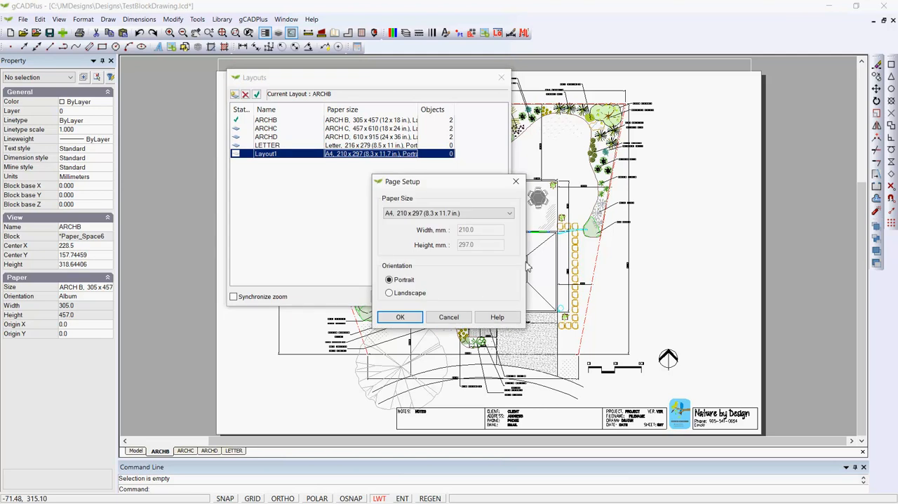
{"action": "left_click", "coordinate": [510, 214]}
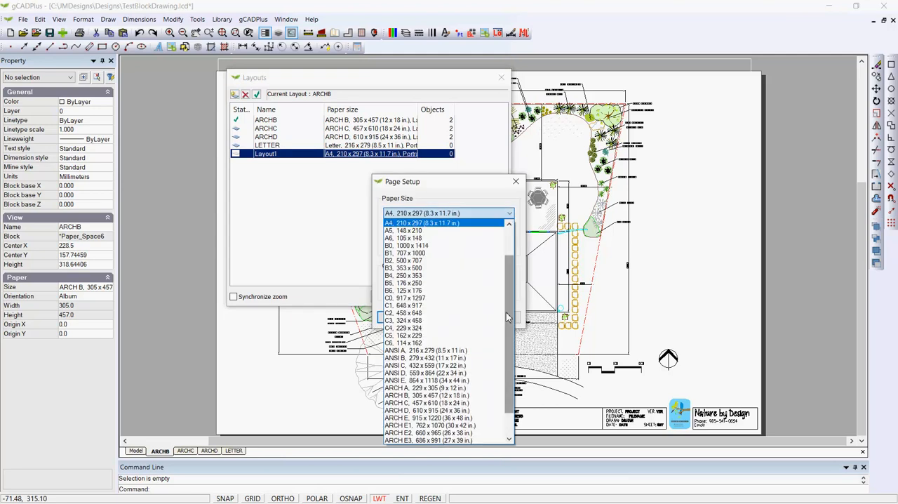
{"action": "left_click", "coordinate": [459, 419]}
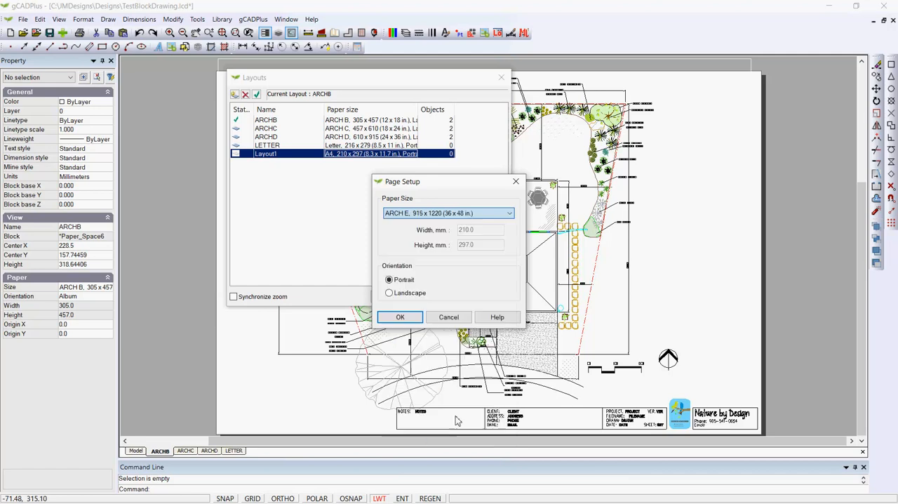
{"action": "left_click", "coordinate": [390, 294]}
{"action": "left_click", "coordinate": [399, 317]}
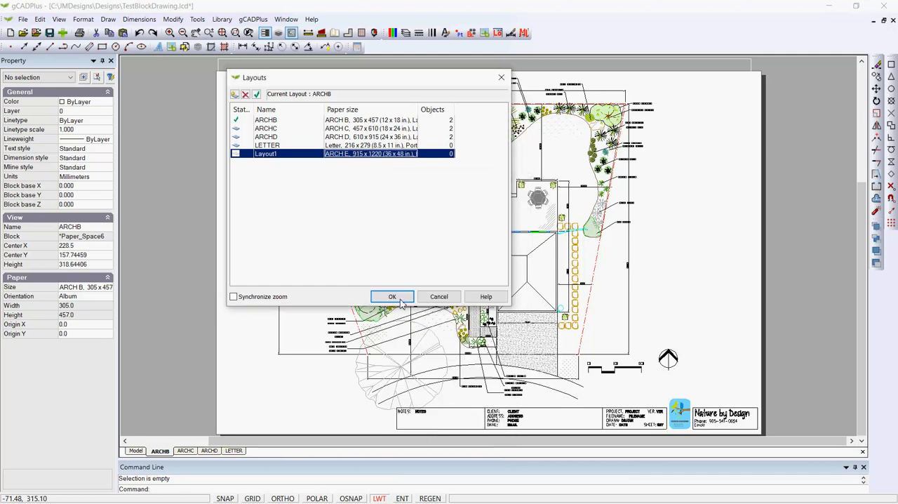
{"action": "left_click", "coordinate": [393, 297]}
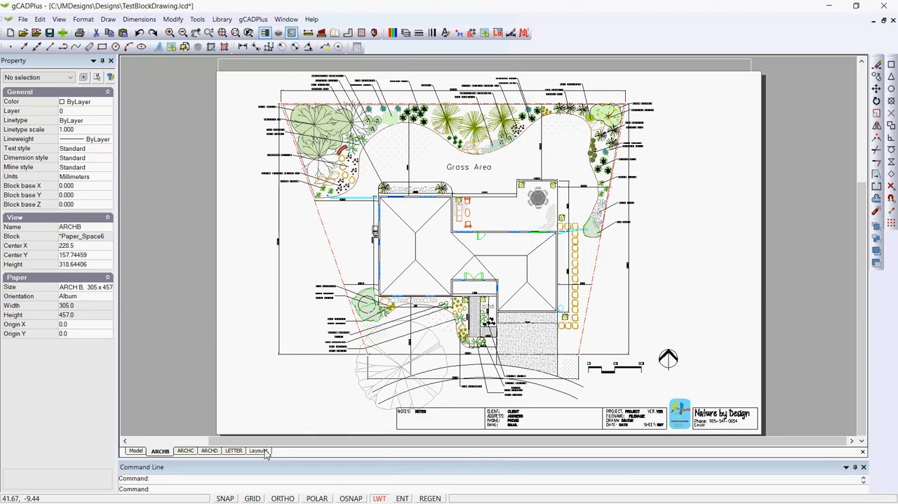
Step: Switch to the new ARCH E layout and fit the whole sheet in view
{"action": "left_click", "coordinate": [265, 452]}
{"action": "right_click", "coordinate": [296, 276]}
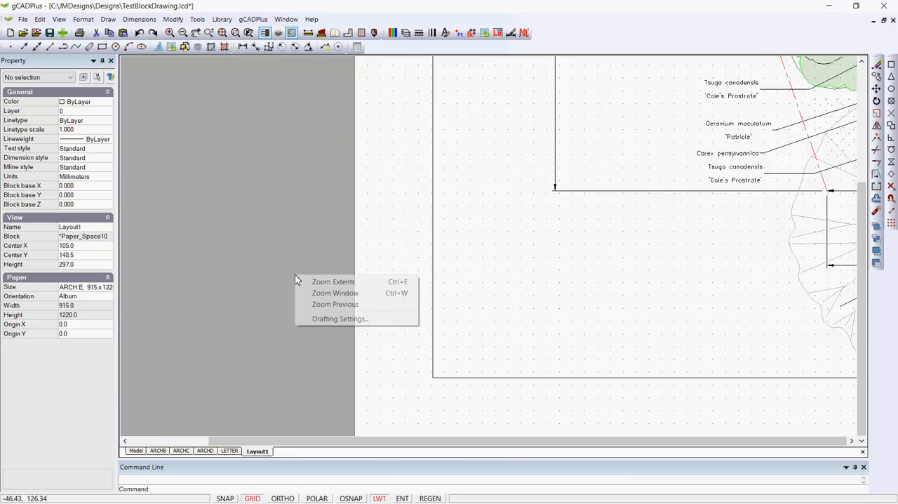
{"action": "left_click", "coordinate": [317, 281]}
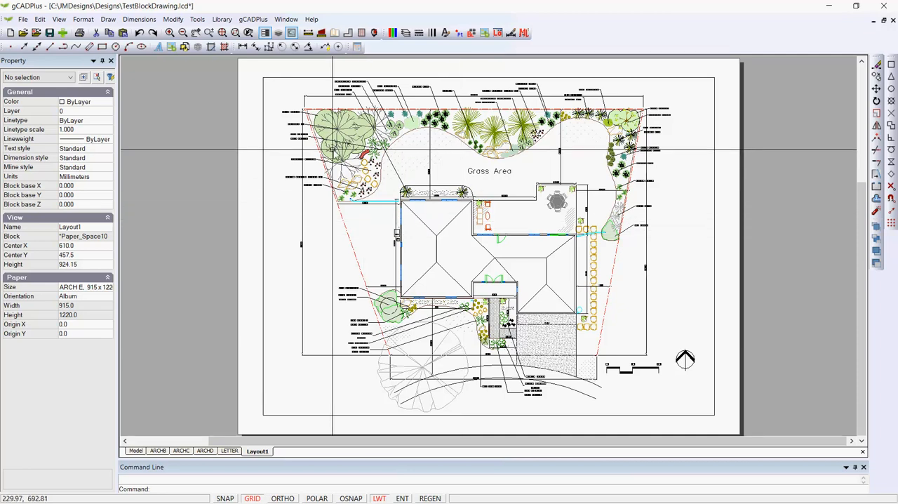
Step: Open the MySymbols plant library and look through its Details and Doors folders
{"action": "left_click", "coordinate": [253, 19]}
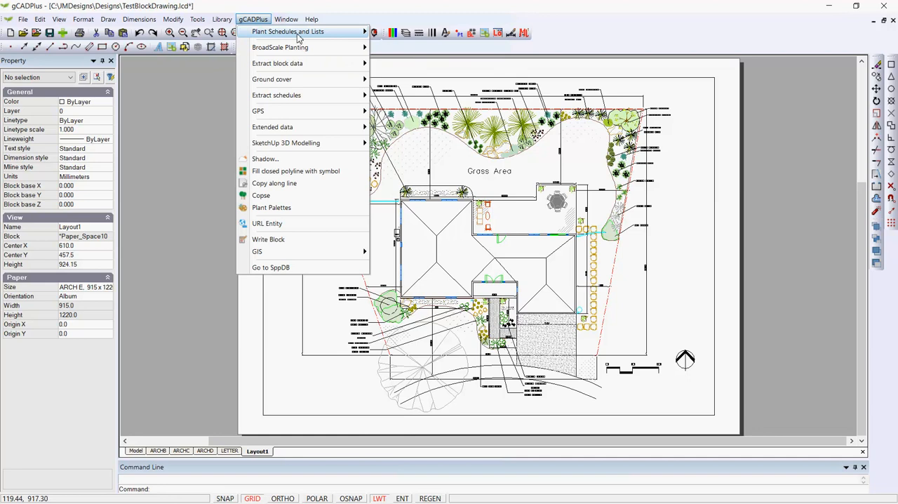
{"action": "mouse_move", "coordinate": [222, 19]}
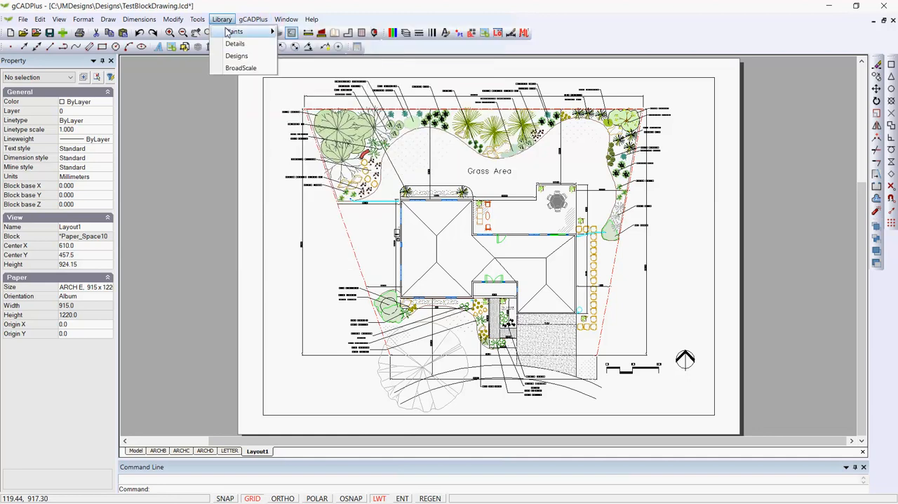
{"action": "mouse_move", "coordinate": [251, 32]}
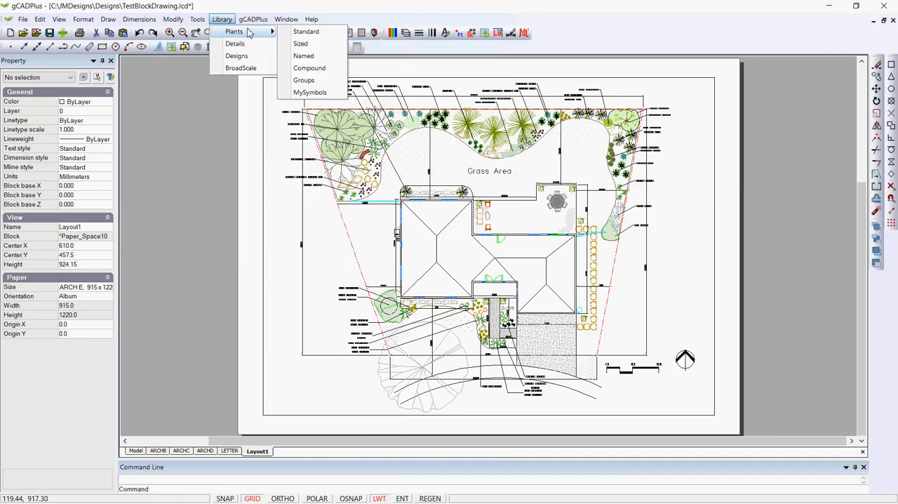
{"action": "left_click", "coordinate": [321, 93]}
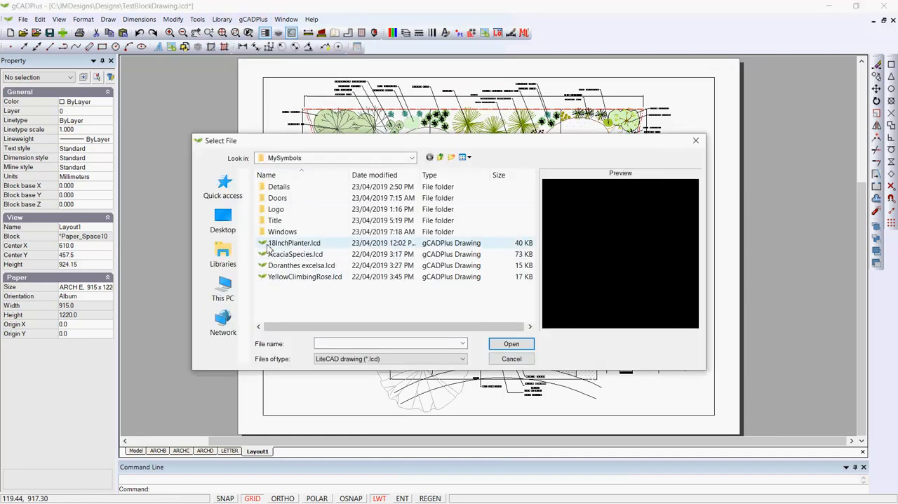
{"action": "double_click", "coordinate": [268, 187]}
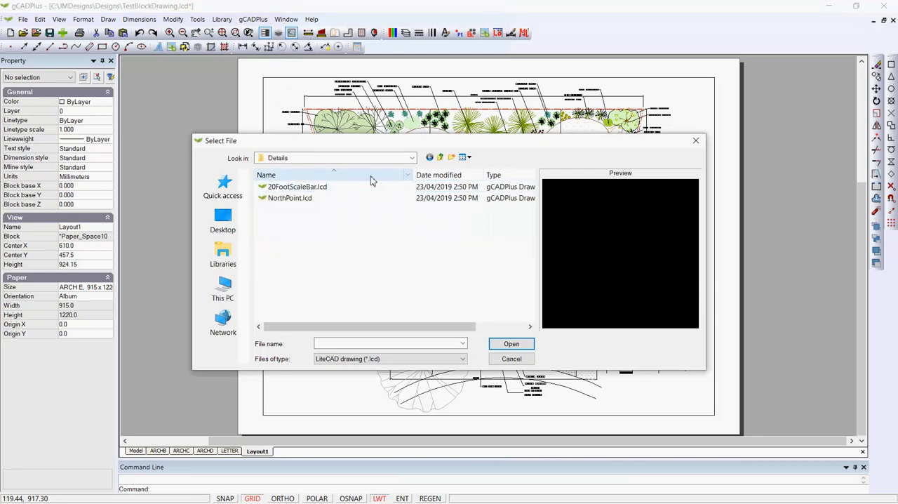
{"action": "left_click", "coordinate": [441, 157]}
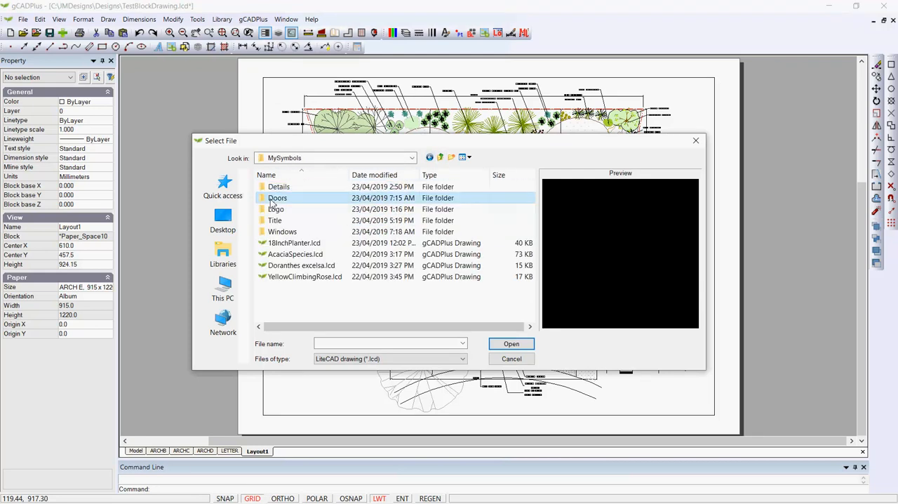
{"action": "double_click", "coordinate": [271, 198]}
{"action": "left_click", "coordinate": [440, 157]}
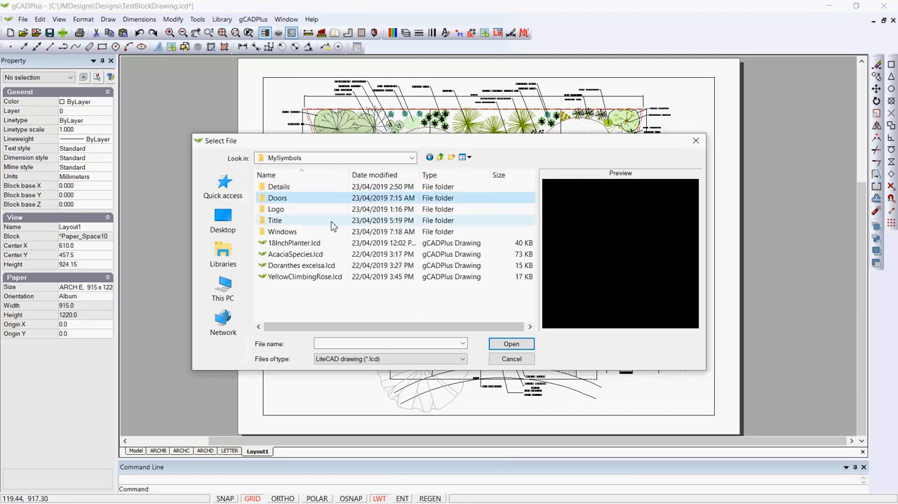
Step: Load JHMTitle.lcd from the library's Title folder without redefining the existing JHMTitle block
{"action": "double_click", "coordinate": [265, 222]}
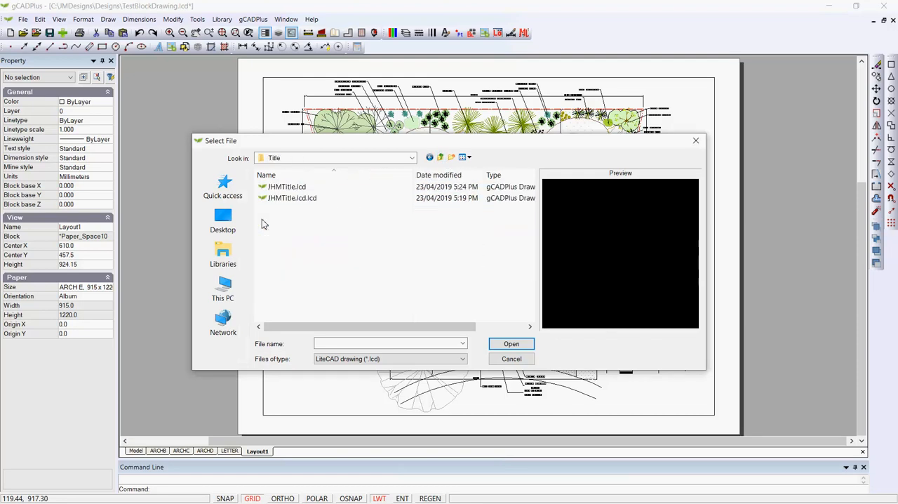
{"action": "left_click", "coordinate": [290, 189]}
{"action": "left_click", "coordinate": [506, 344]}
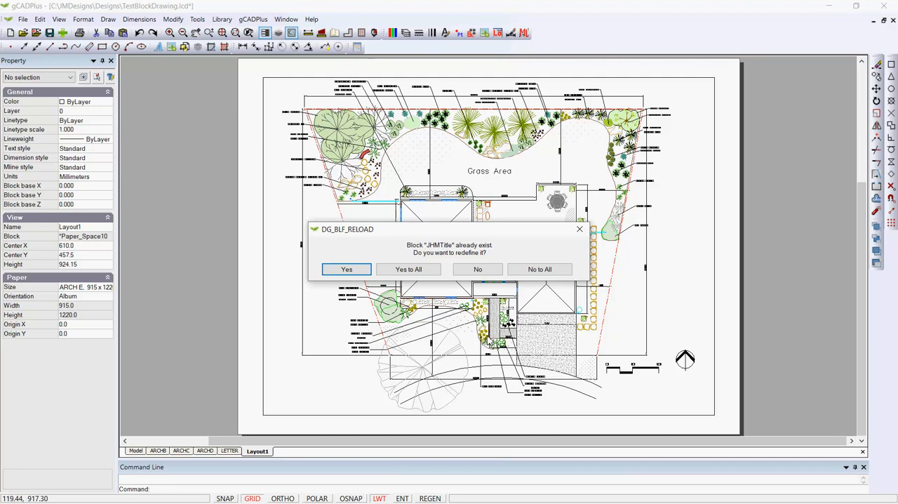
{"action": "left_click", "coordinate": [490, 272]}
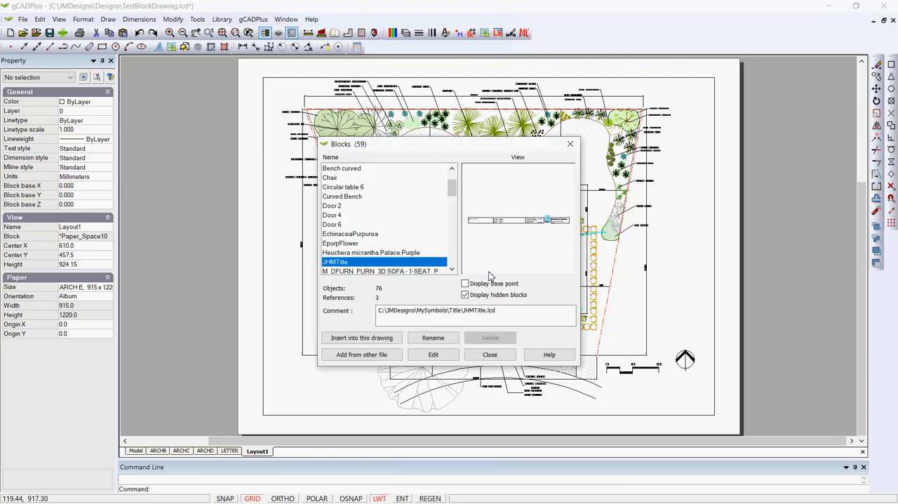
Step: Insert the JHMTitle block at scale 1.0 near the sheet's lower-right corner, at about X 905, Y 13
{"action": "left_click", "coordinate": [363, 340]}
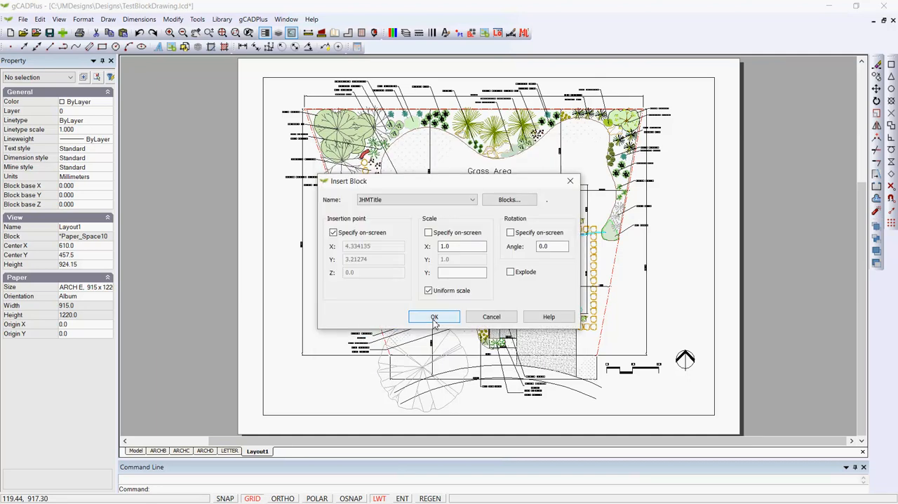
{"action": "left_click", "coordinate": [434, 317]}
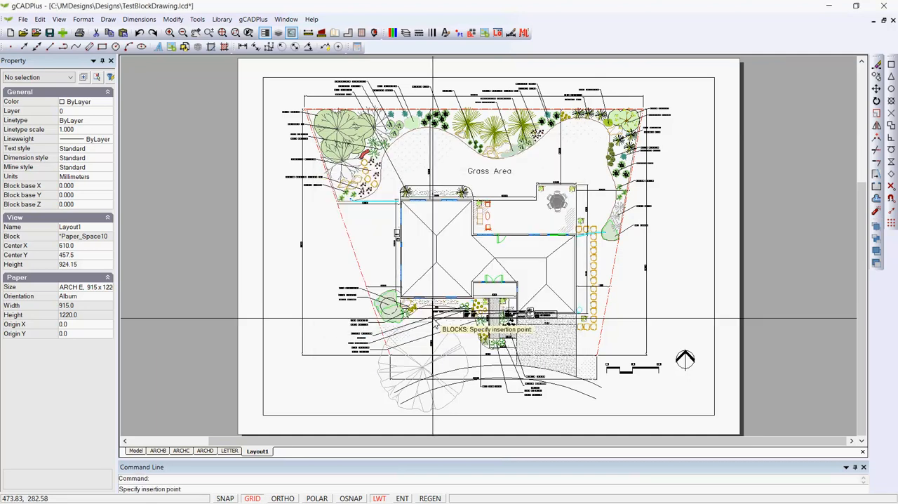
{"action": "left_click", "coordinate": [608, 425]}
Step: Scale the inserted title block by a factor of 2 about its lower-left corner
{"action": "scroll", "coordinate": [661, 426], "scroll_direction": "up", "scroll_amount": 3}
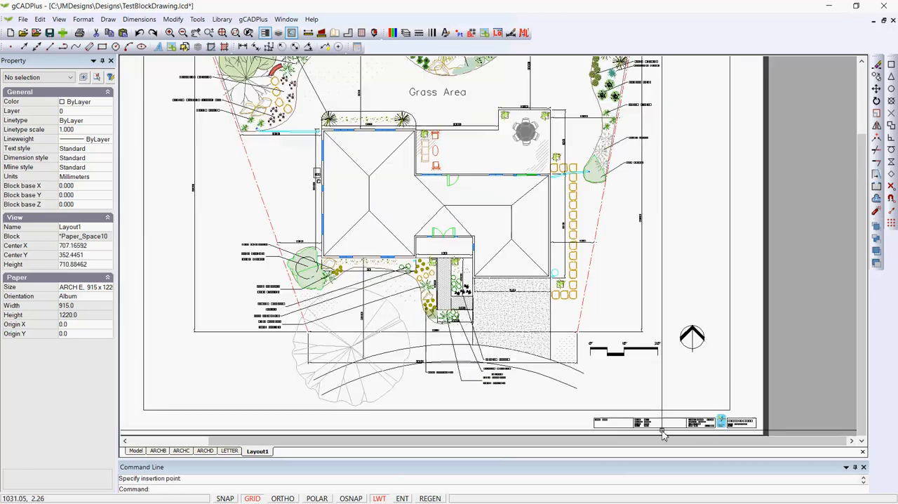
{"action": "middle_click_drag", "start_coordinate": [663, 428], "coordinate": [510, 309]}
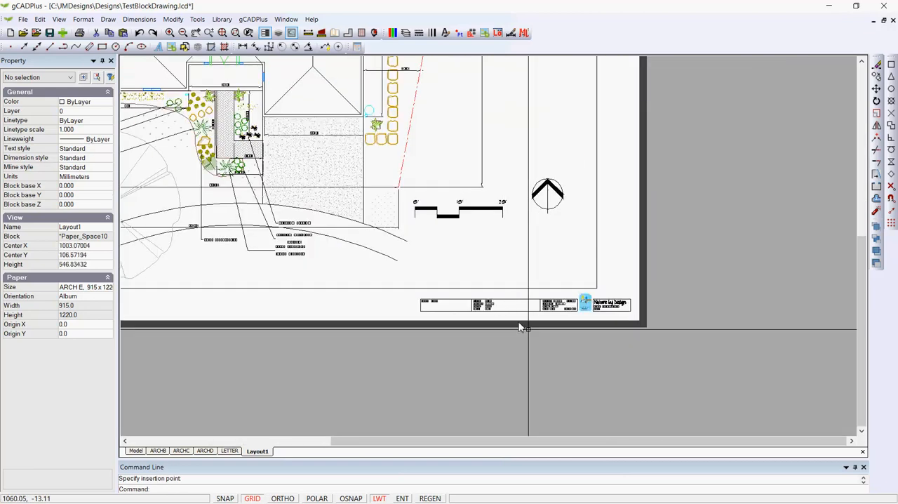
{"action": "scroll", "coordinate": [544, 337], "scroll_direction": "up", "scroll_amount": 2}
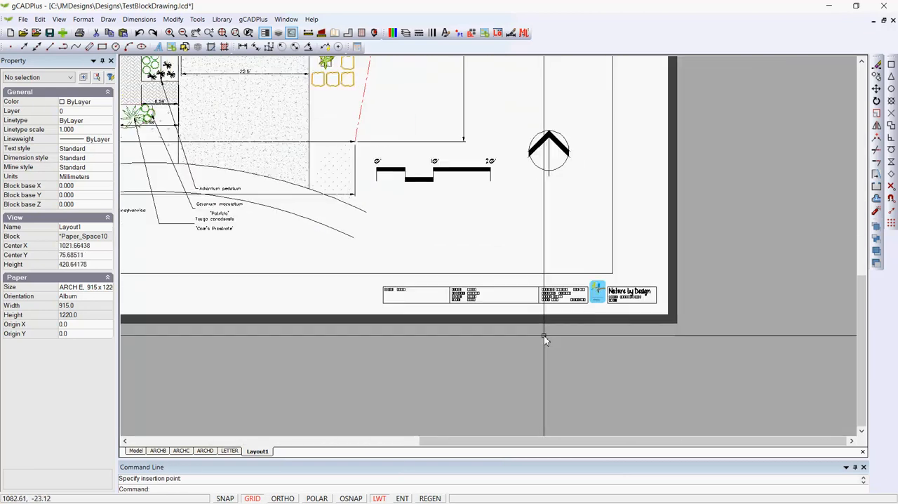
{"action": "left_click", "coordinate": [552, 297]}
{"action": "right_click", "coordinate": [551, 300]}
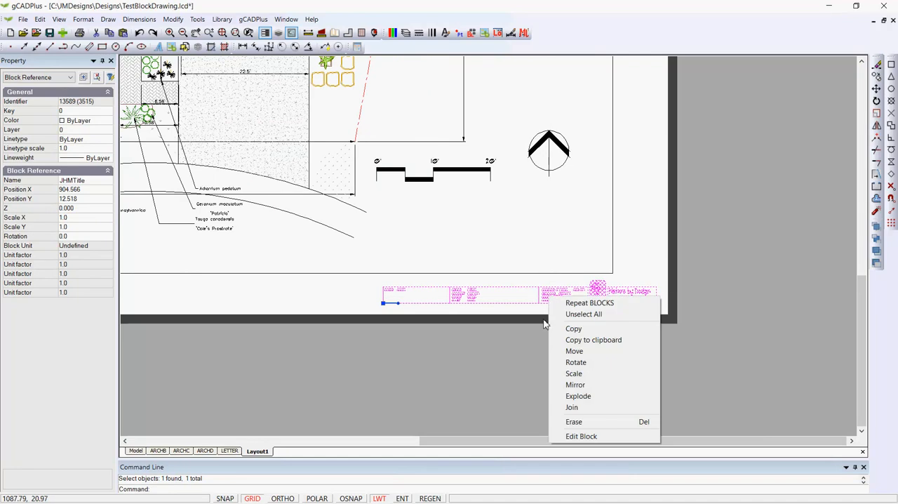
{"action": "left_click", "coordinate": [575, 373]}
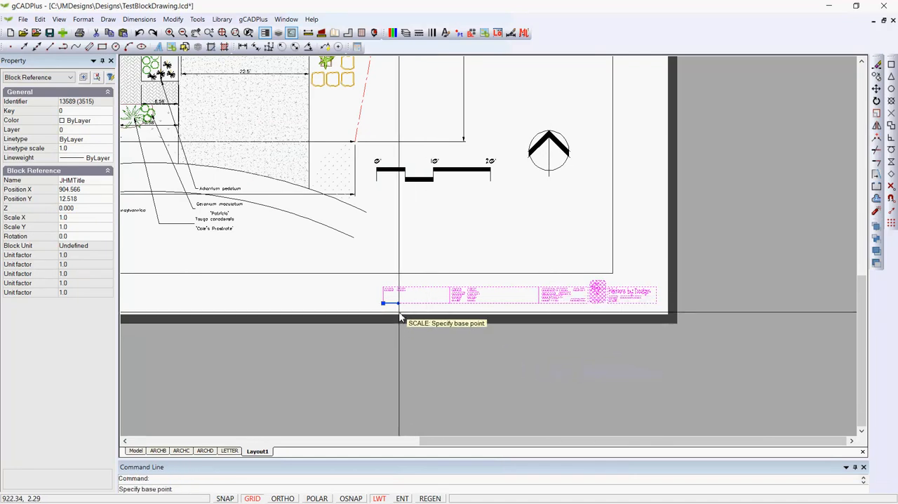
{"action": "left_click", "coordinate": [384, 304]}
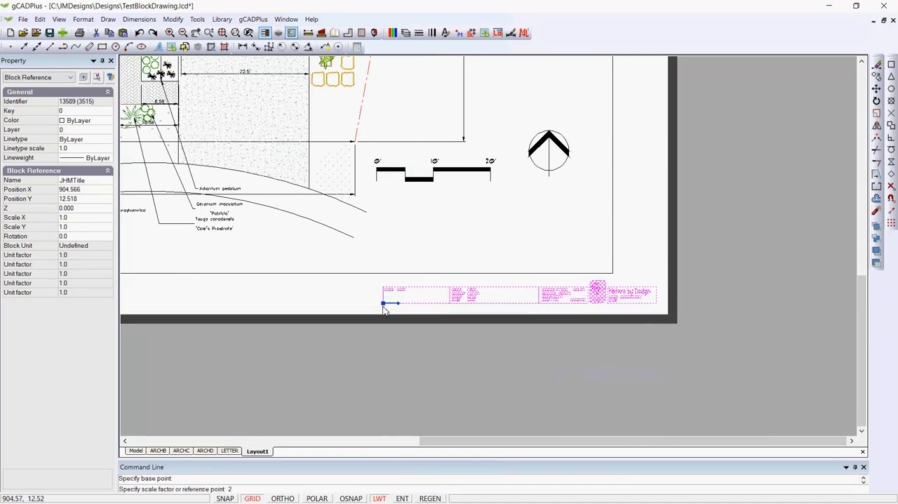
{"action": "key", "text": "Return"}
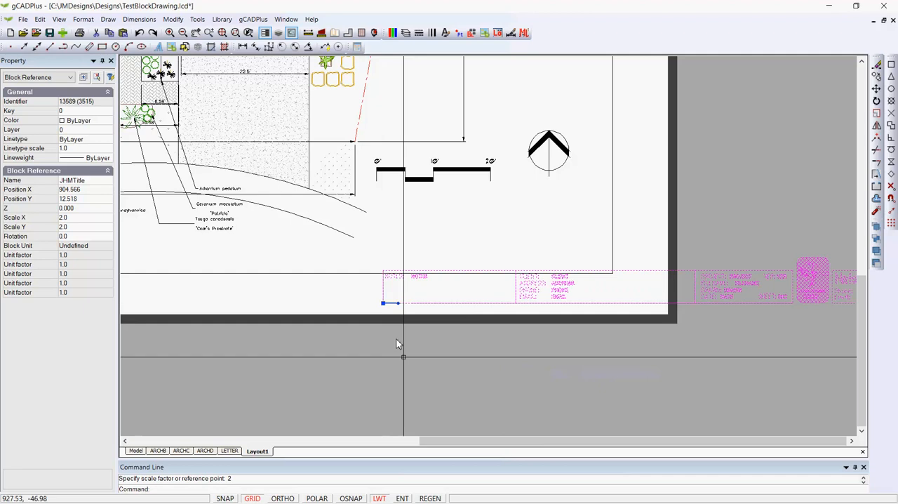
Step: Move the title block left by its insertion point to about X 590 so it fits inside the sheet, and deselect it
{"action": "scroll", "coordinate": [523, 373], "scroll_direction": "down", "scroll_amount": 2}
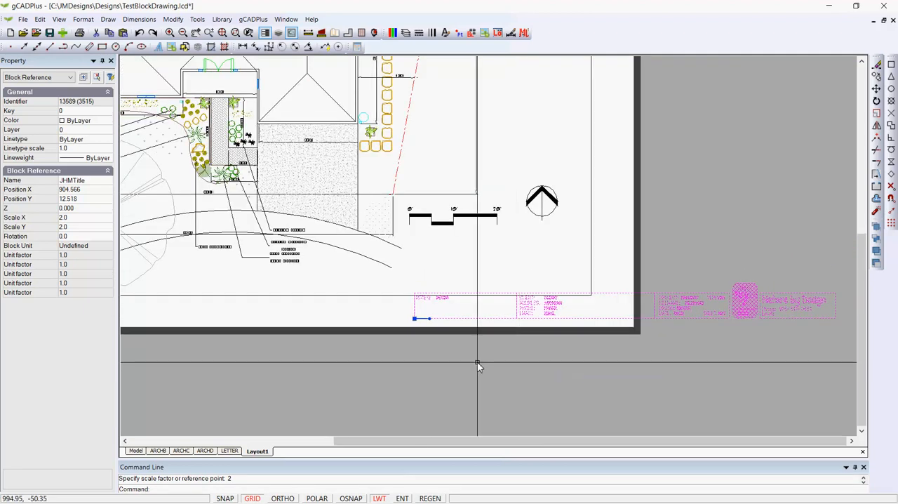
{"action": "left_click", "coordinate": [414, 320]}
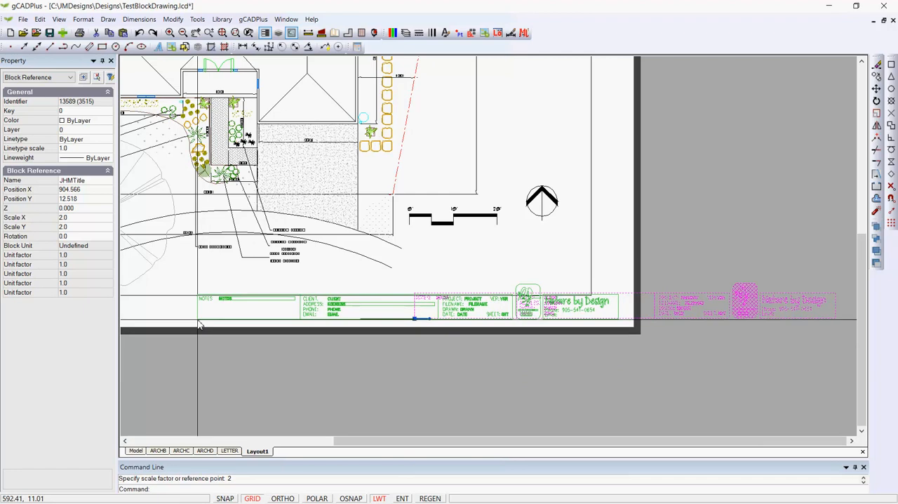
{"action": "left_click", "coordinate": [197, 320]}
{"action": "key", "text": "Escape"}
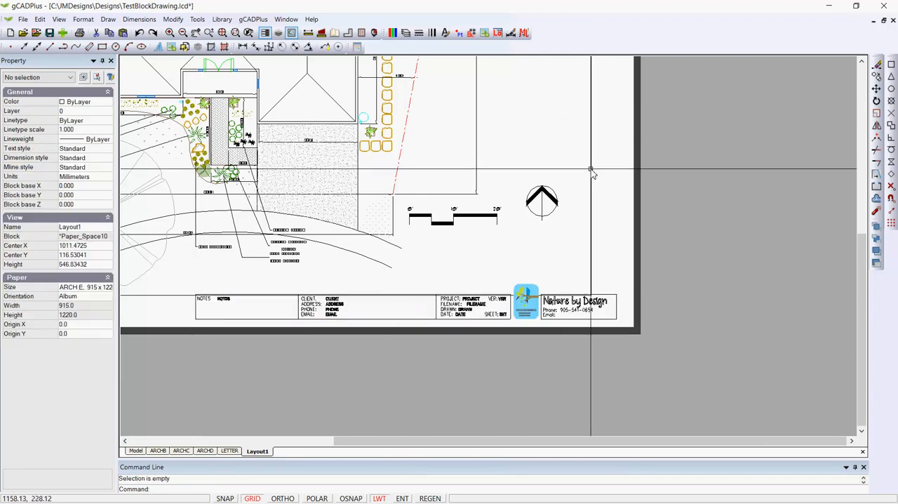
Step: Change the layout viewport's color to 255 so its border blends into the sheet, and deselect it
{"action": "left_click", "coordinate": [591, 171]}
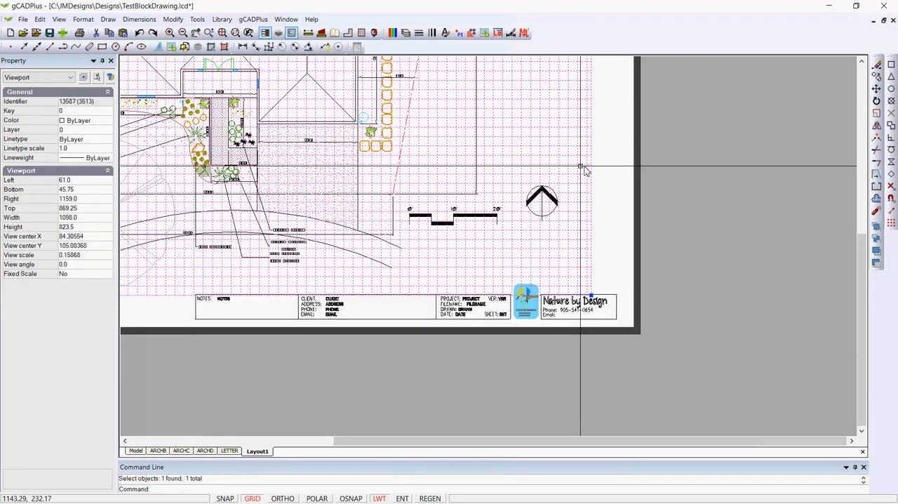
{"action": "left_click", "coordinate": [101, 123]}
{"action": "left_click", "coordinate": [107, 122]}
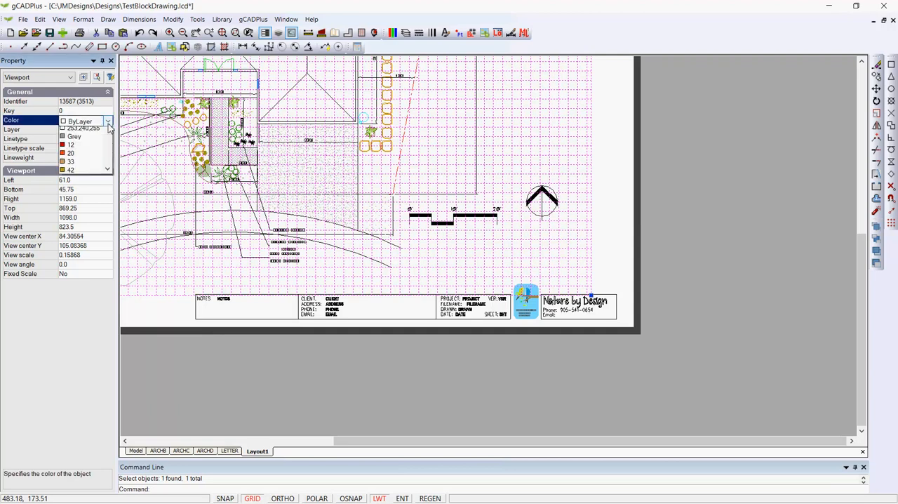
{"action": "left_click_drag", "start_coordinate": [108, 158], "coordinate": [123, 345]}
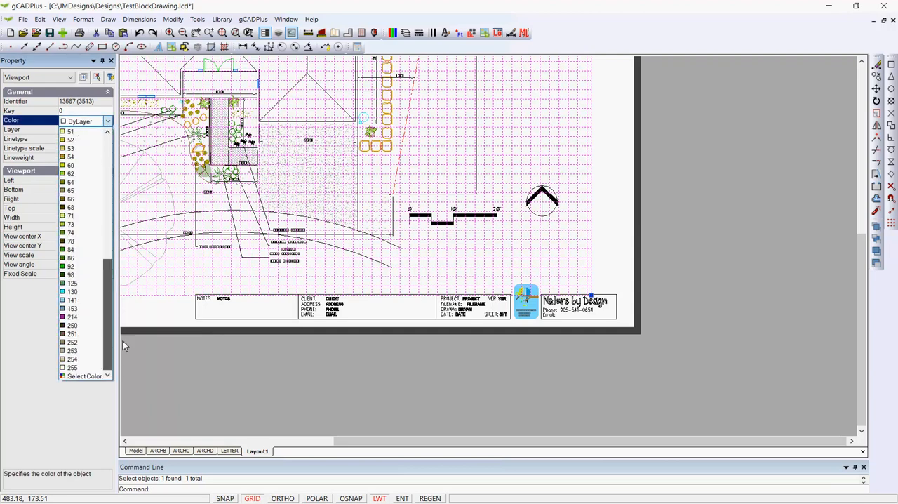
{"action": "left_click", "coordinate": [82, 368]}
{"action": "key", "text": "Escape"}
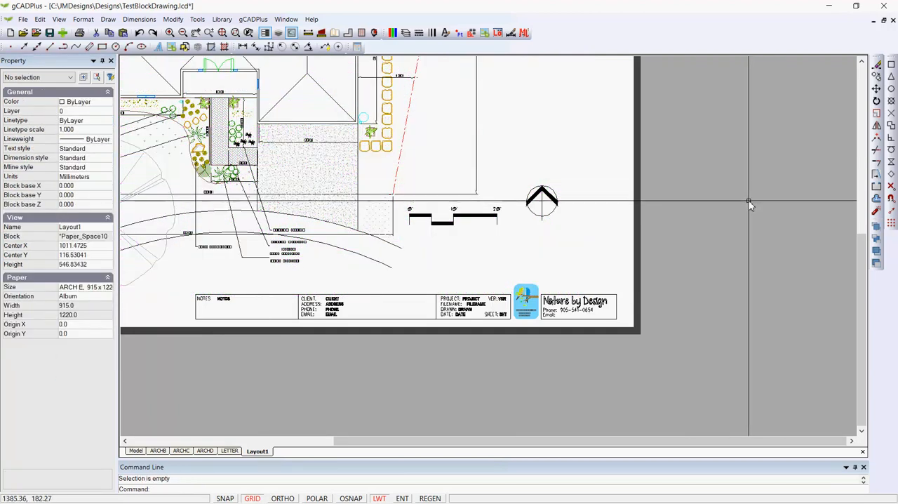
Step: Check the title block's scale on the ARCHB and ARCHC layouts
{"action": "scroll", "coordinate": [756, 206], "scroll_direction": "down", "scroll_amount": 5}
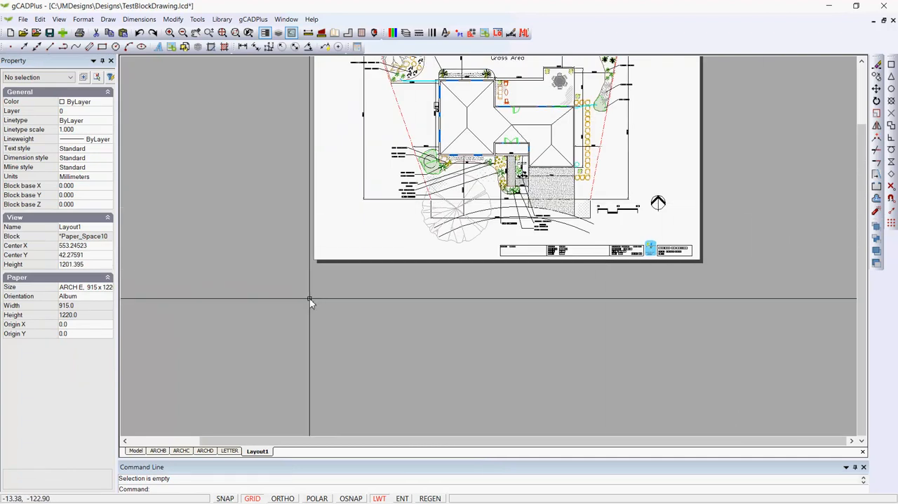
{"action": "left_click", "coordinate": [158, 451]}
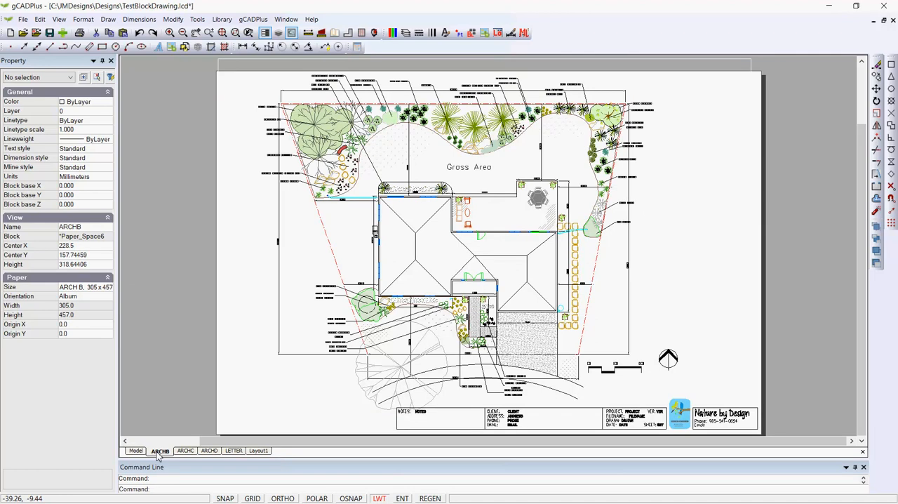
{"action": "left_click", "coordinate": [626, 419]}
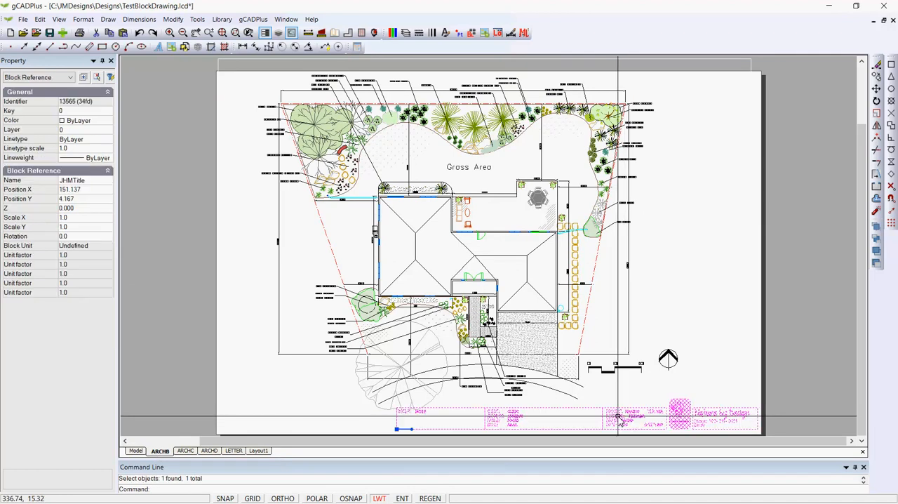
{"action": "key", "text": "Escape"}
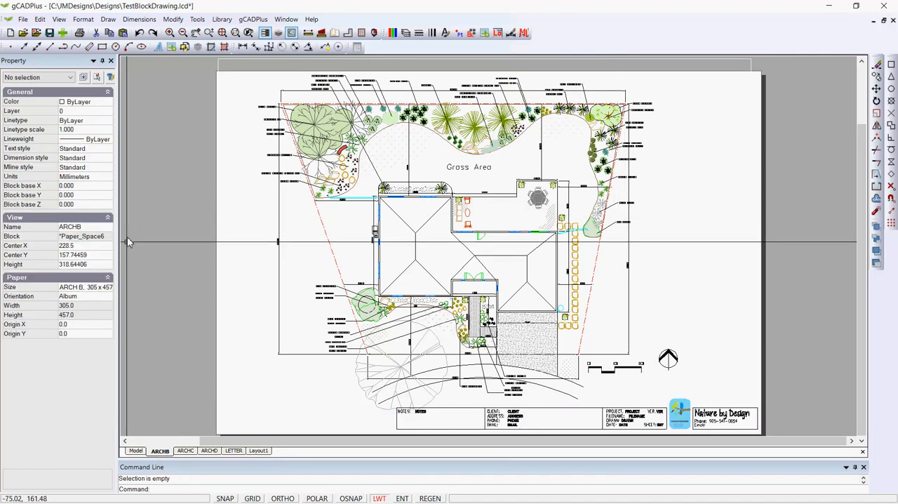
{"action": "left_click", "coordinate": [186, 450]}
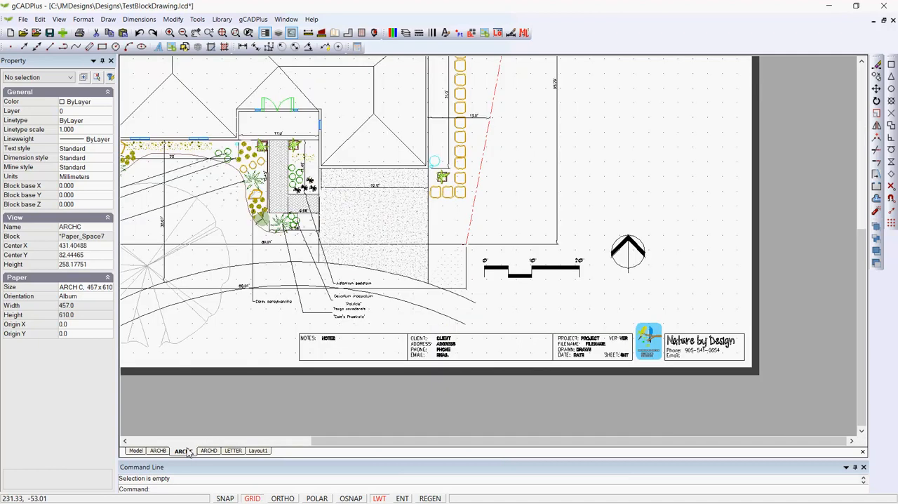
{"action": "left_click", "coordinate": [570, 347]}
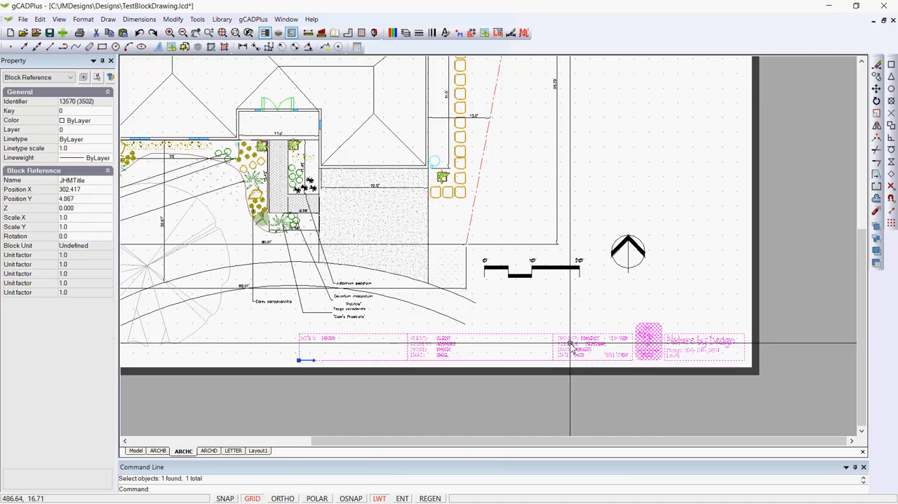
{"action": "key", "text": "Escape"}
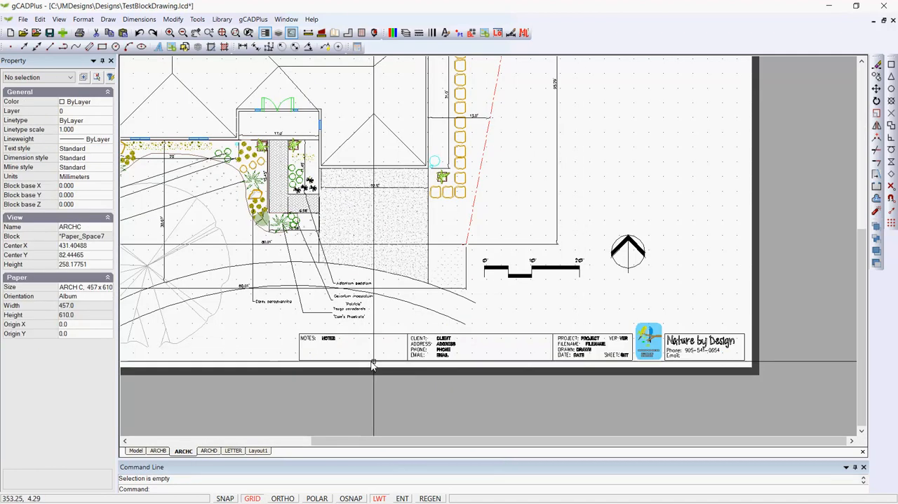
Step: Insert the JHMTitle block at scale 1.0 on the LETTER layout, at the sheet's lower-left corner
{"action": "left_click", "coordinate": [237, 451]}
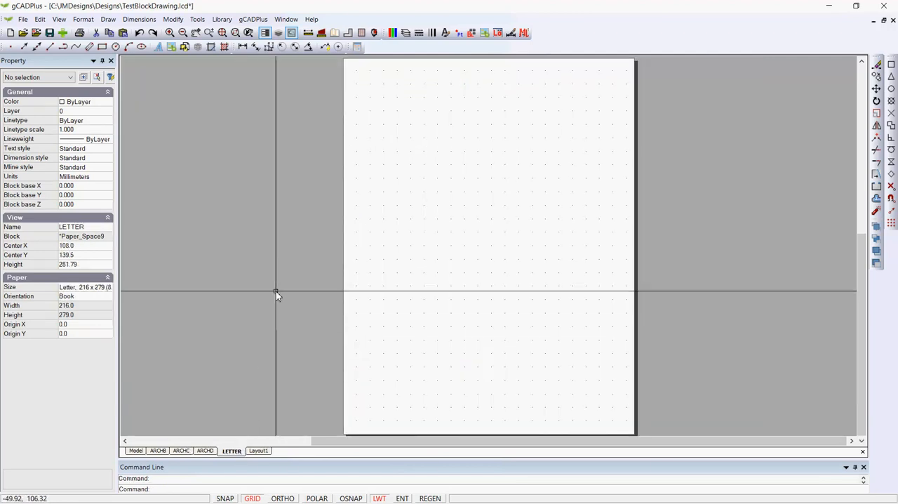
{"action": "left_click", "coordinate": [473, 33]}
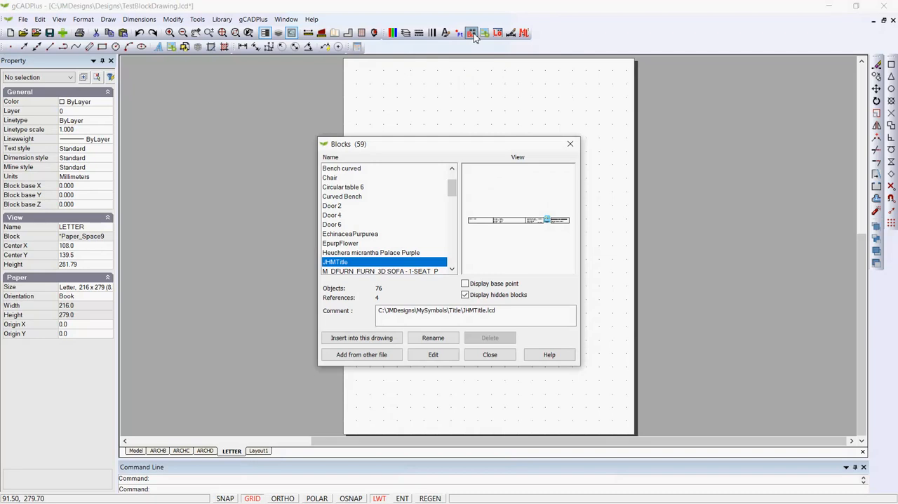
{"action": "left_click", "coordinate": [372, 338]}
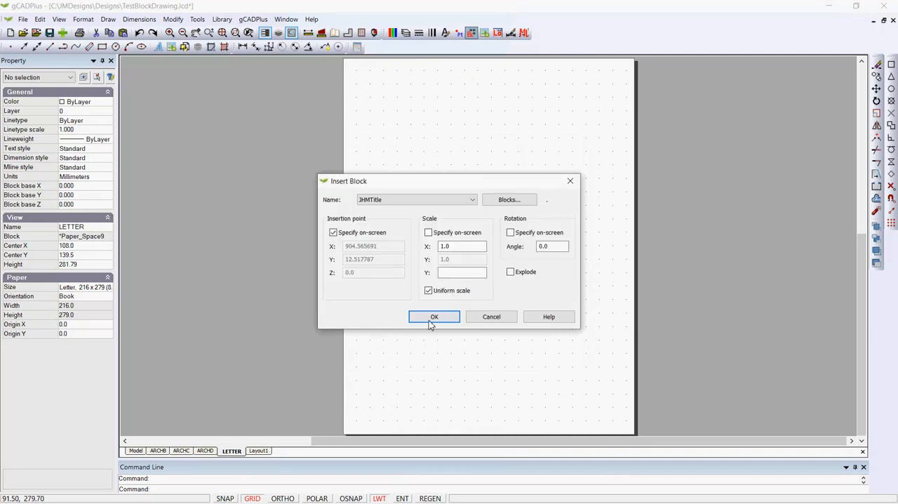
{"action": "left_click", "coordinate": [431, 316]}
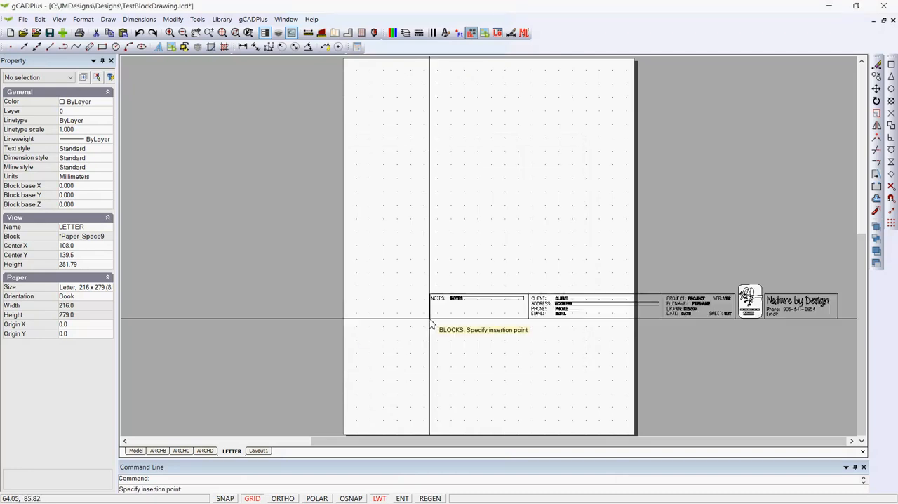
{"action": "left_click", "coordinate": [349, 435]}
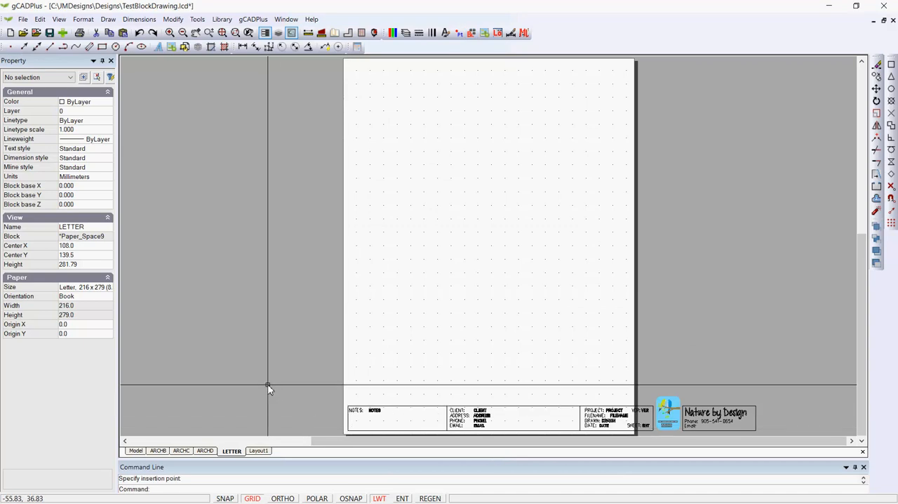
Step: Scale the LETTER layout's title block by a factor of 0.7 about its lower-left corner
{"action": "left_click", "coordinate": [395, 412]}
{"action": "right_click", "coordinate": [407, 379]}
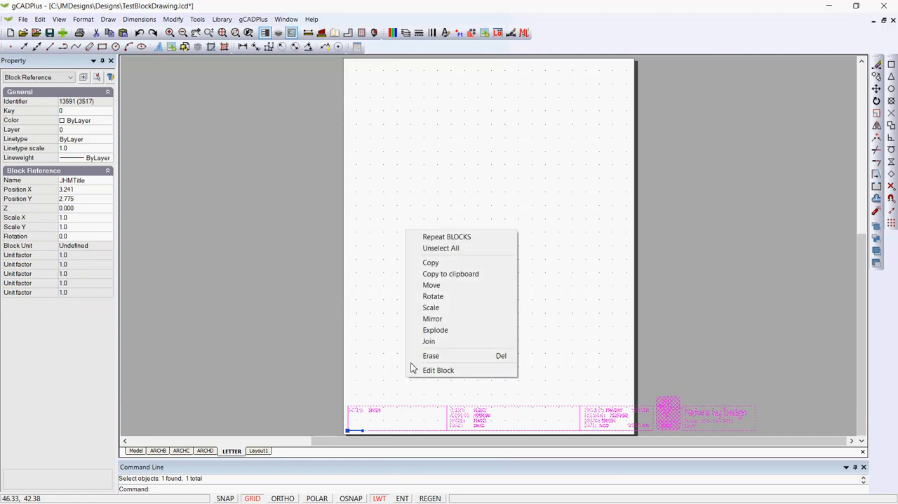
{"action": "left_click", "coordinate": [431, 307]}
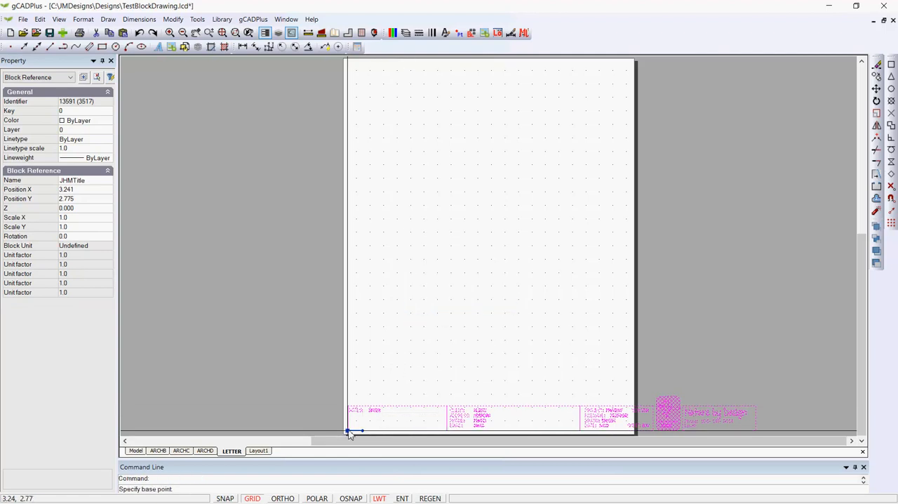
{"action": "left_click", "coordinate": [349, 431]}
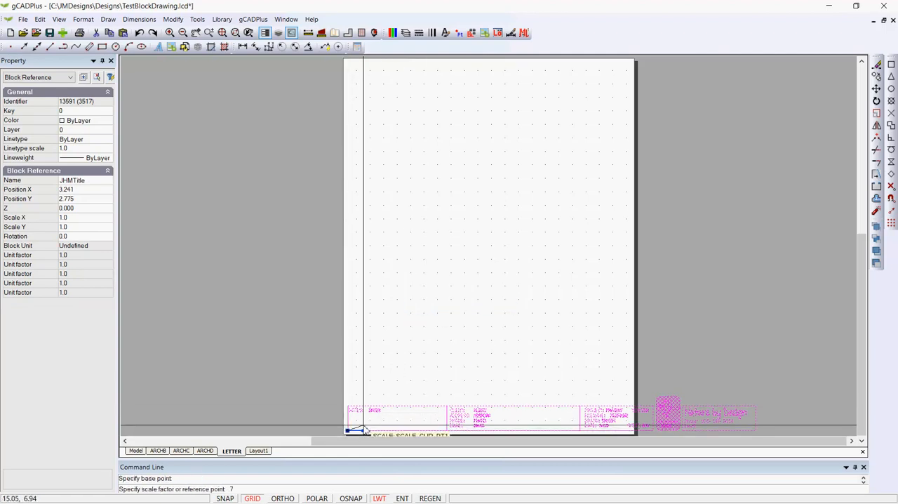
{"action": "key", "text": "Return"}
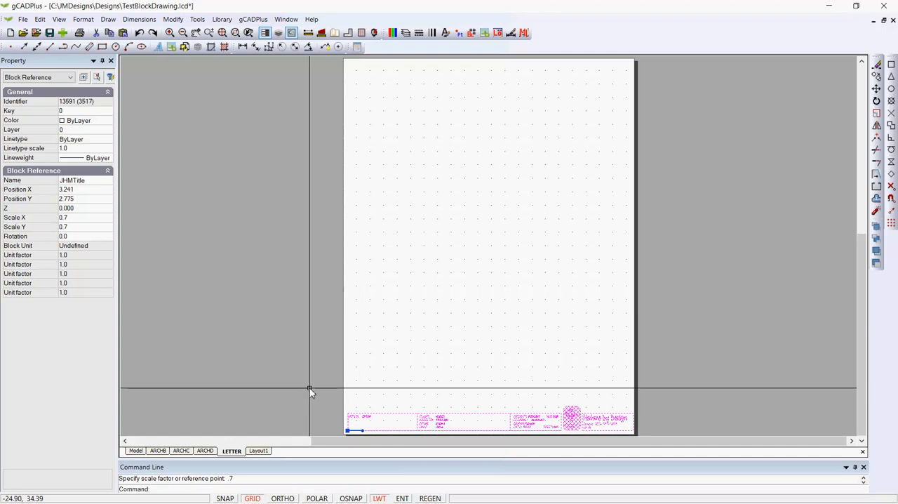
Step: Open the JHMTitle title block on the ARCHB layout for block editing
{"action": "key", "text": "Escape"}
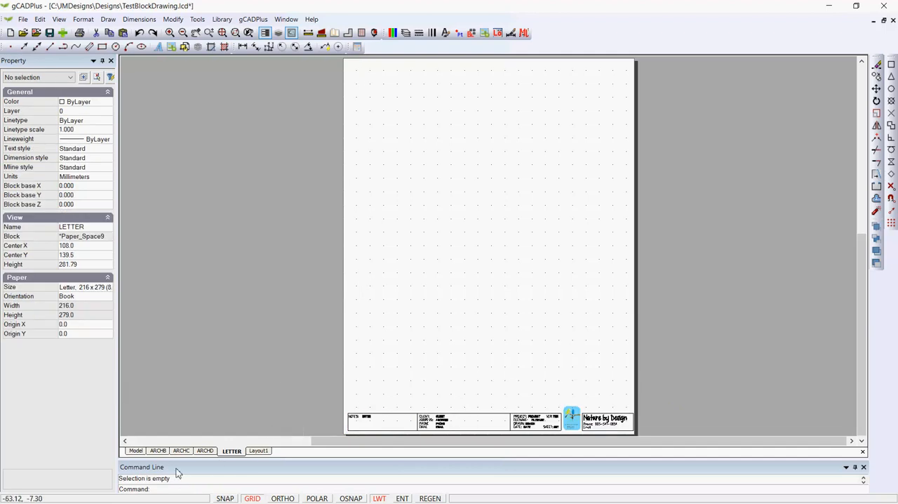
{"action": "left_click", "coordinate": [159, 452]}
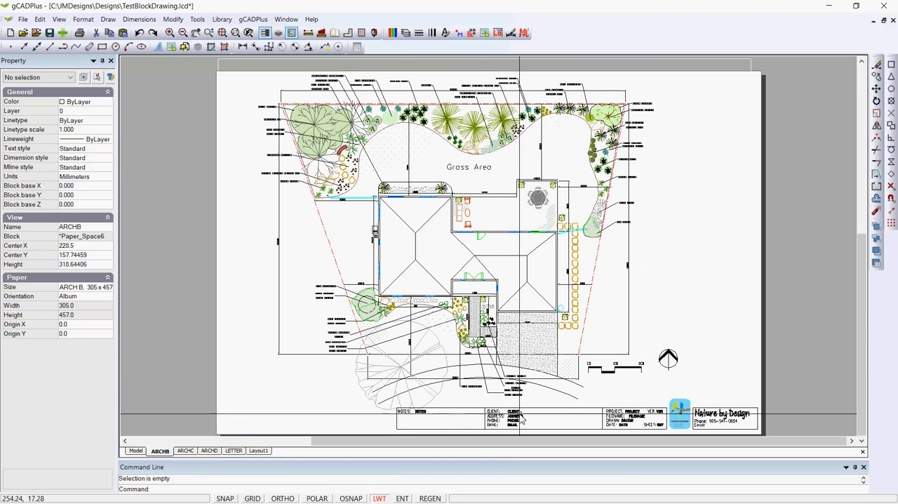
{"action": "scroll", "coordinate": [512, 414], "scroll_direction": "up", "scroll_amount": 2}
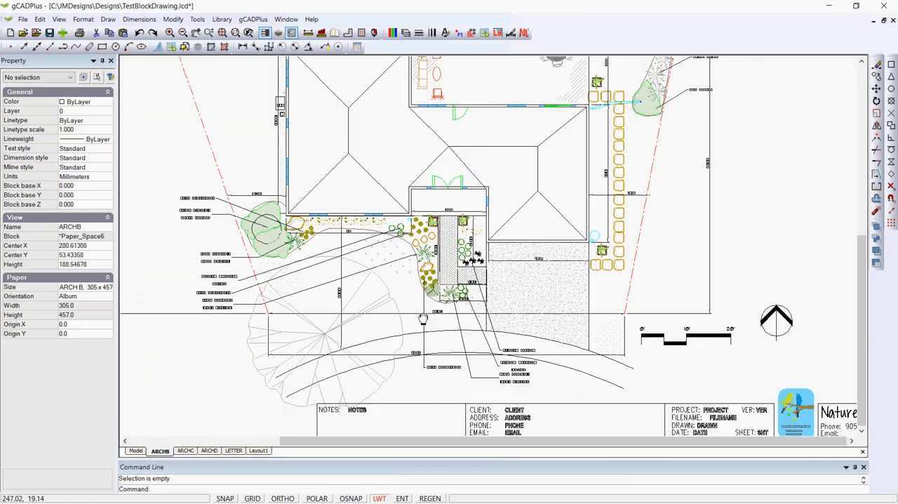
{"action": "middle_click_drag", "start_coordinate": [506, 410], "coordinate": [416, 317]}
{"action": "left_click", "coordinate": [395, 324]}
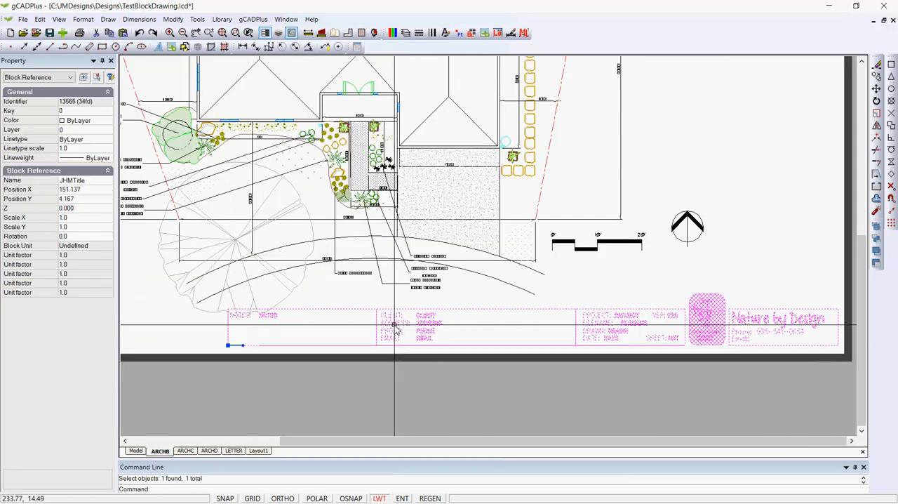
{"action": "right_click", "coordinate": [395, 324]}
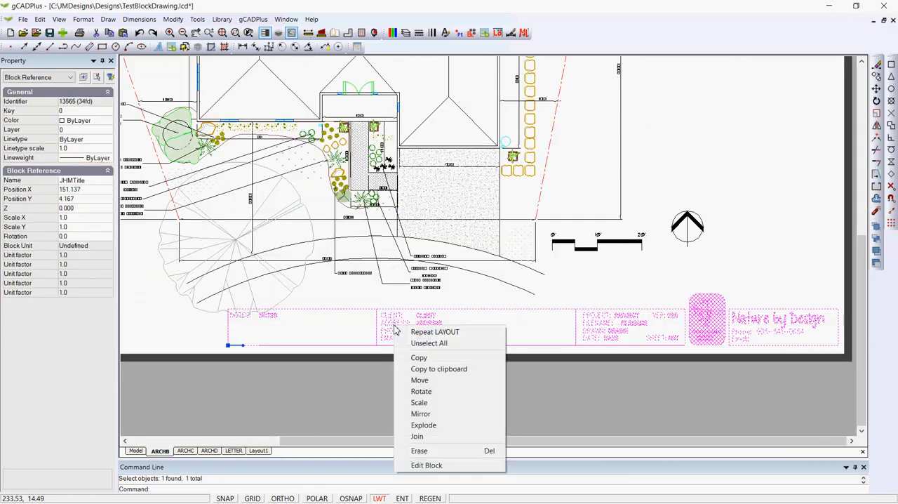
{"action": "left_click", "coordinate": [424, 465]}
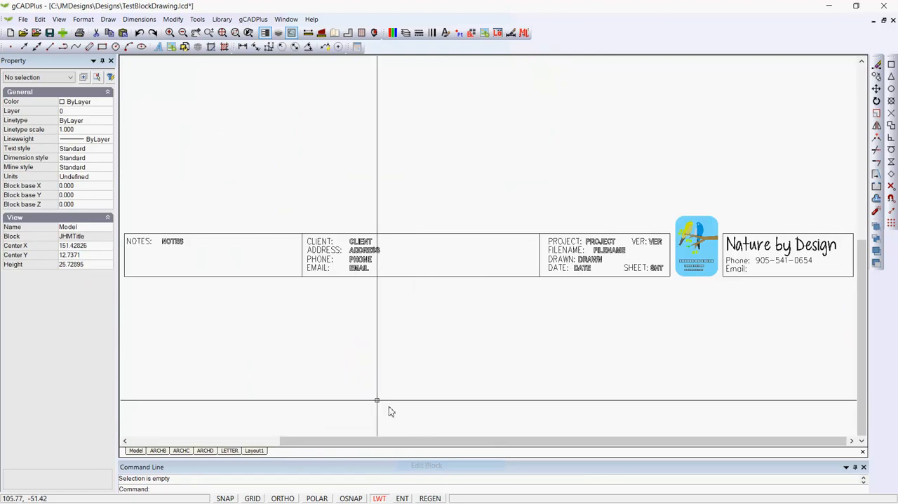
Step: Replace the CLIENT placeholder text in the title block with the client's full name in capitals, and deselect it
{"action": "left_click", "coordinate": [365, 241]}
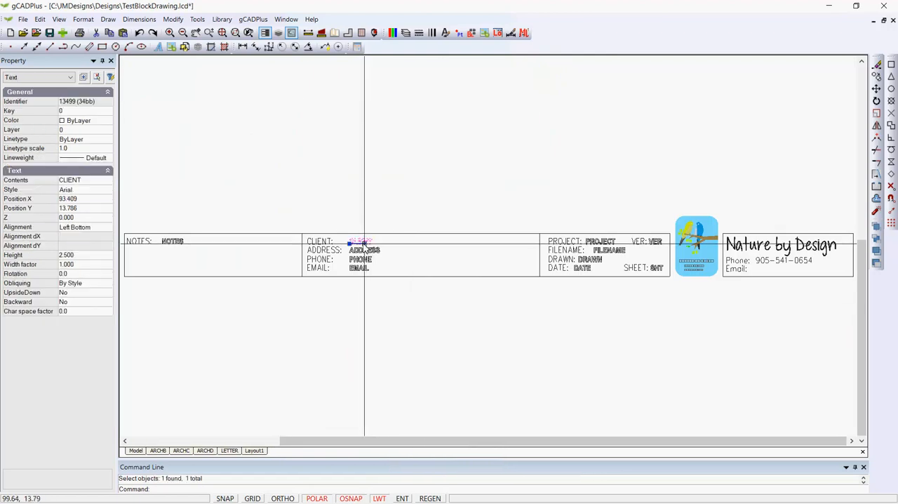
{"action": "left_click", "coordinate": [88, 183]}
{"action": "type", "text": "JOE BLOGGS"}
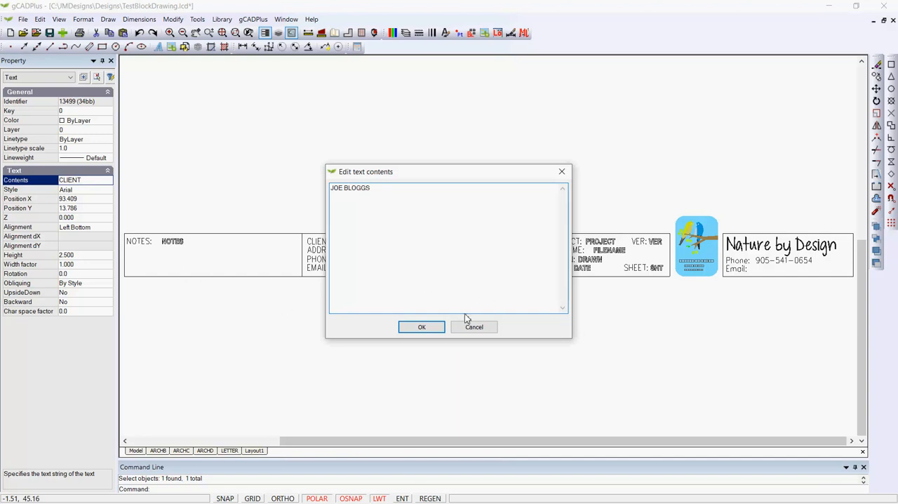
{"action": "left_click", "coordinate": [436, 329]}
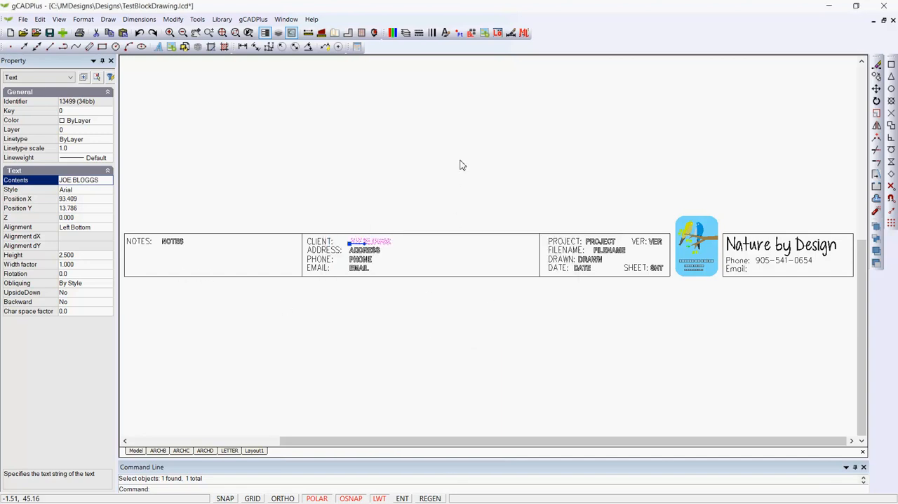
{"action": "key", "text": "Escape"}
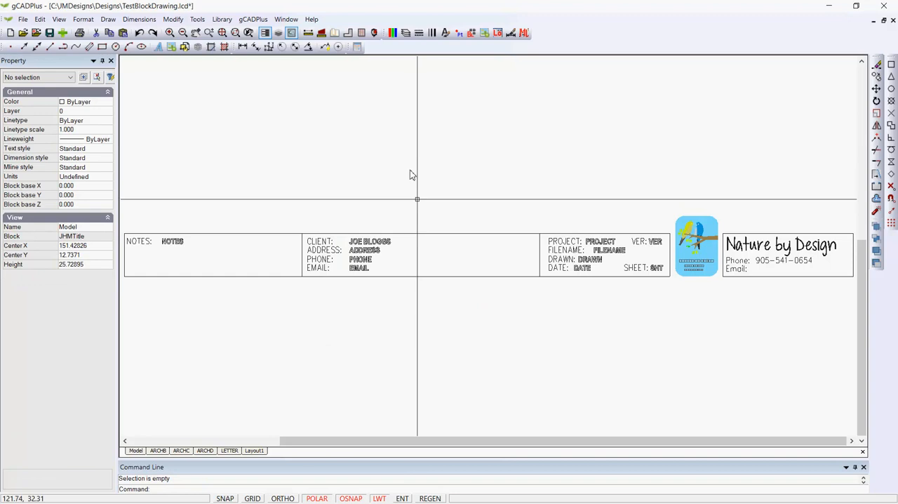
{"action": "left_click", "coordinate": [369, 250]}
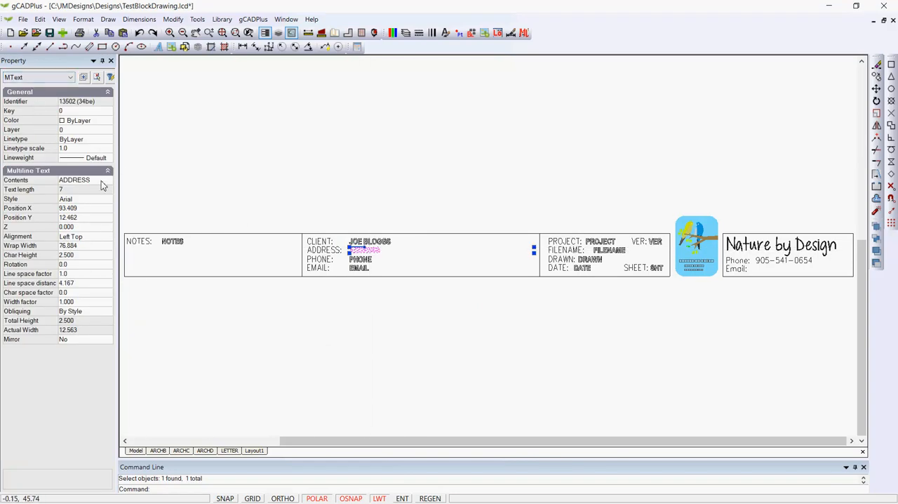
{"action": "left_click", "coordinate": [102, 182]}
{"action": "left_click", "coordinate": [104, 182]}
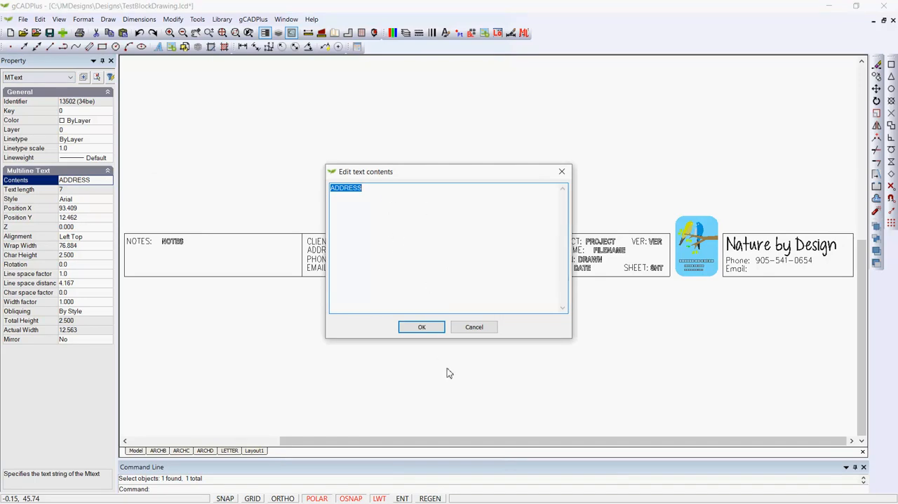
{"action": "left_click", "coordinate": [475, 327]}
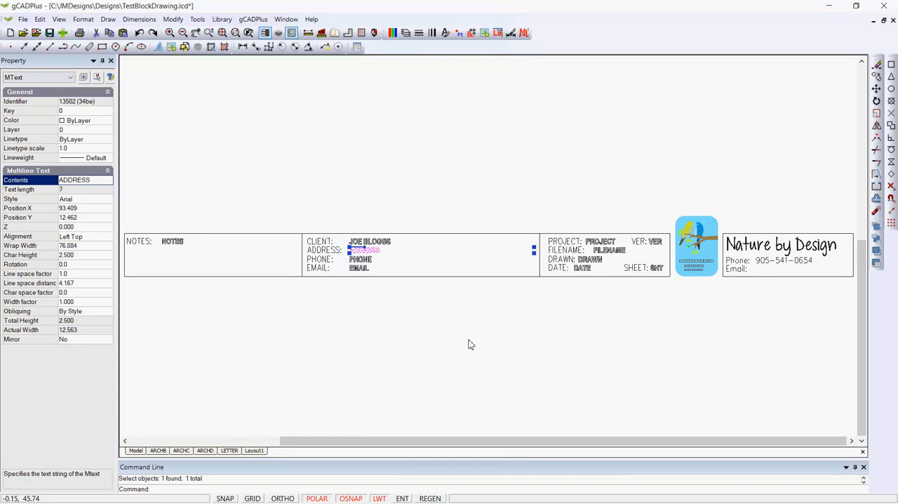
{"action": "key", "text": "Escape"}
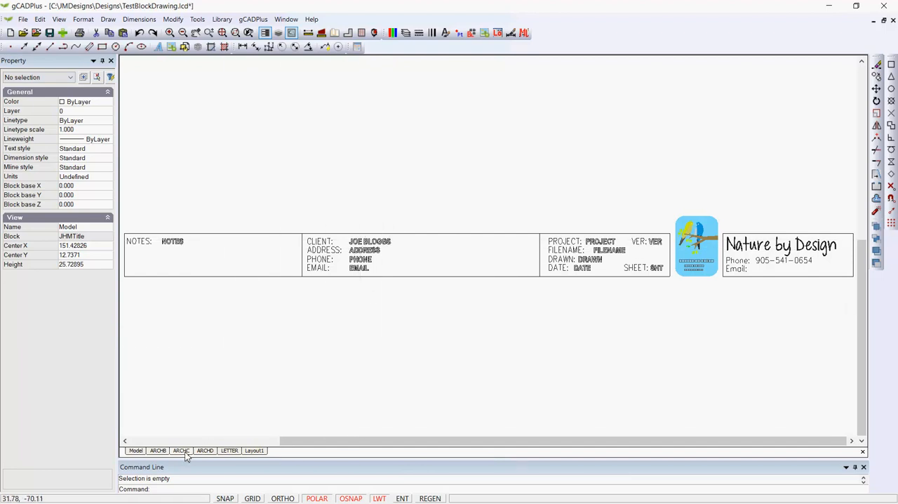
Step: Close the block editor and deselect the title block on the ARCHB layout
{"action": "right_click", "coordinate": [270, 320]}
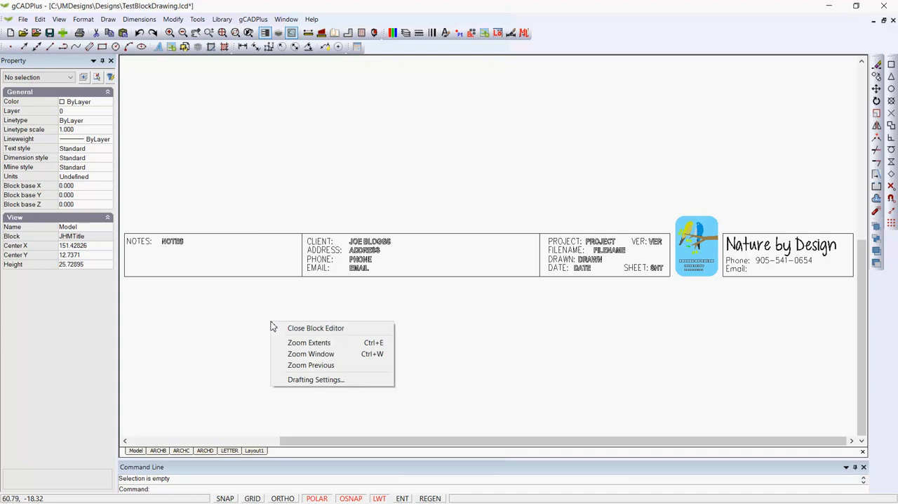
{"action": "left_click", "coordinate": [294, 329]}
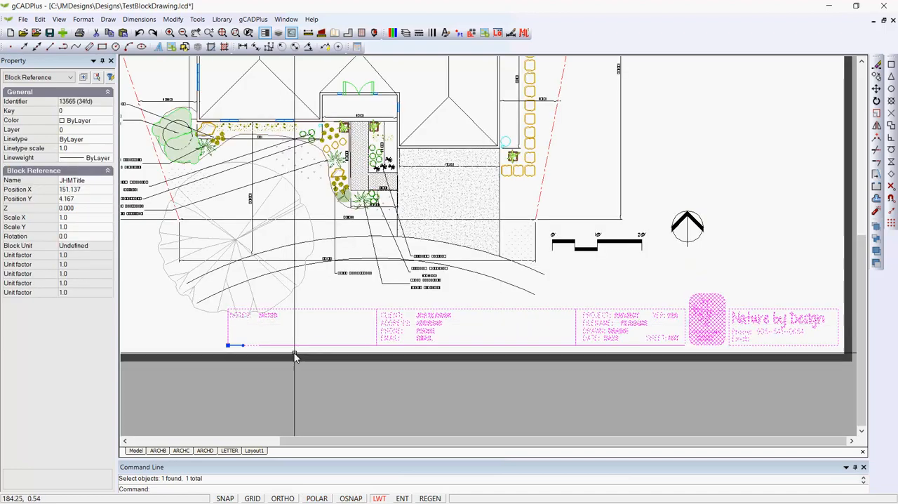
{"action": "right_click", "coordinate": [317, 386]}
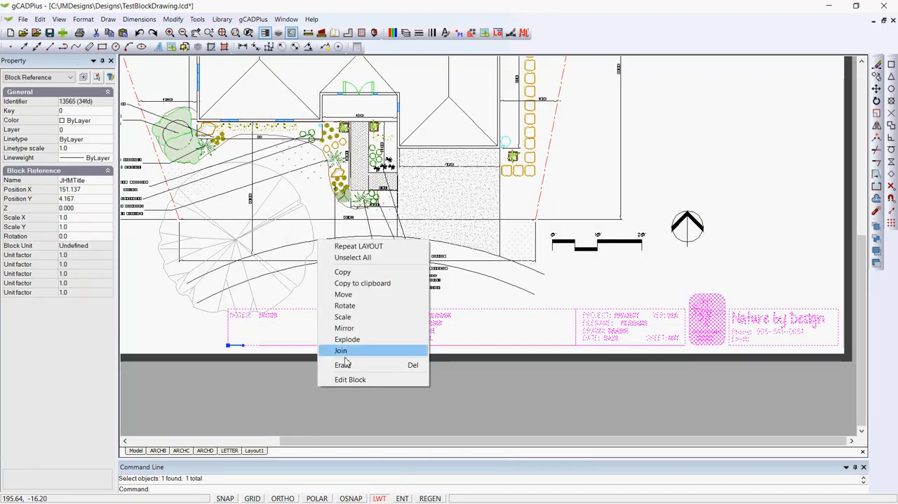
{"action": "left_click", "coordinate": [361, 258]}
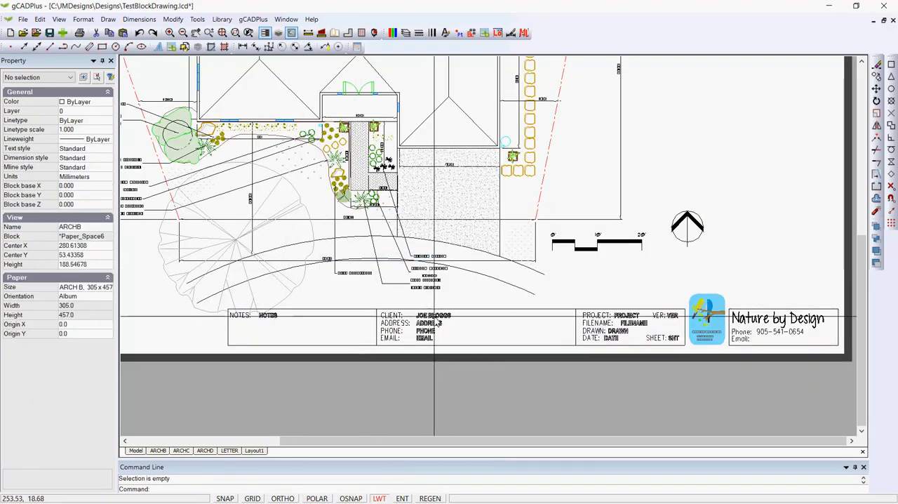
Step: Examine the title block's client entry on the ARCHB, ARCHC and ARCHD layouts
{"action": "scroll", "coordinate": [430, 371], "scroll_direction": "up", "scroll_amount": 3}
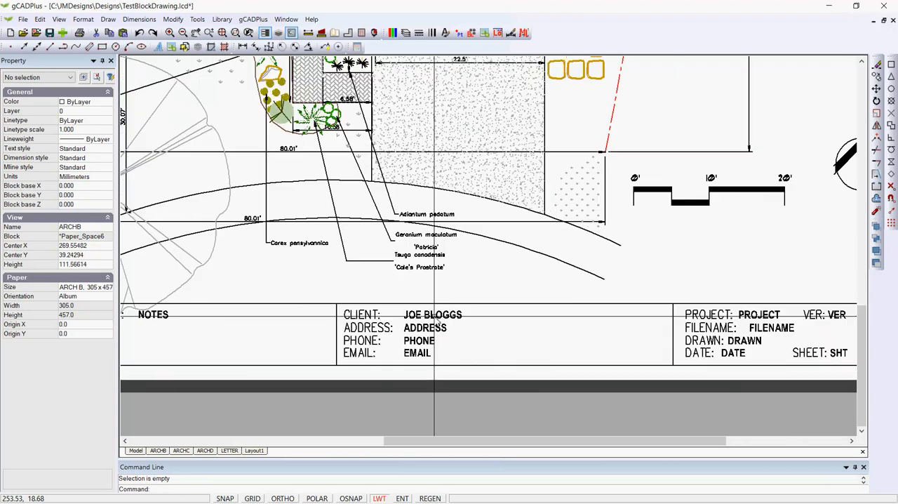
{"action": "left_click", "coordinate": [186, 452]}
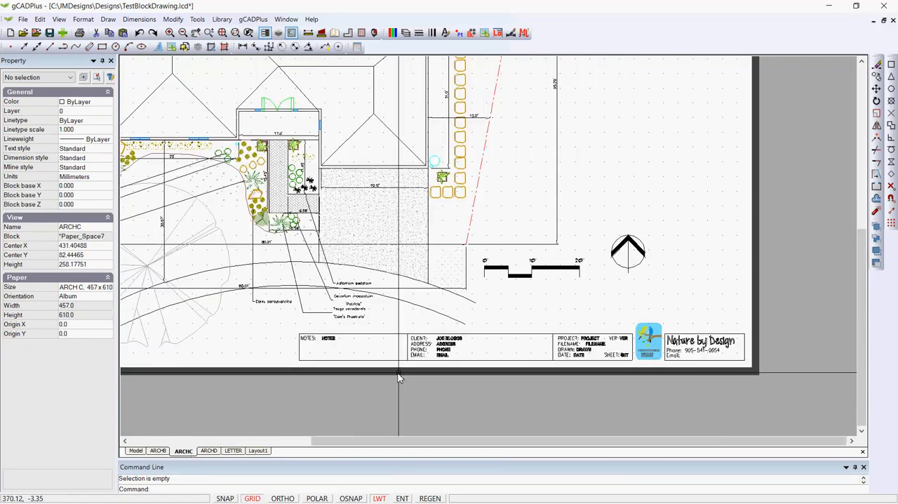
{"action": "scroll", "coordinate": [449, 343], "scroll_direction": "up", "scroll_amount": 4}
{"action": "scroll", "coordinate": [450, 343], "scroll_direction": "up", "scroll_amount": 1}
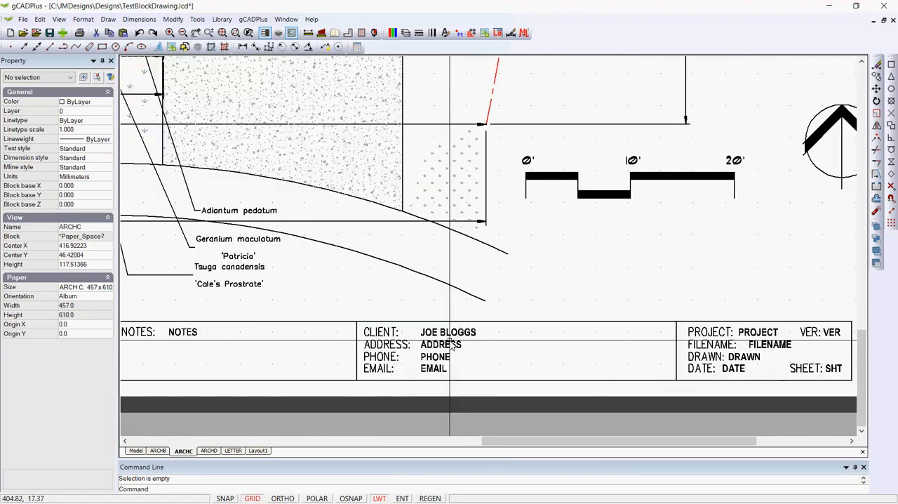
{"action": "left_click", "coordinate": [209, 450]}
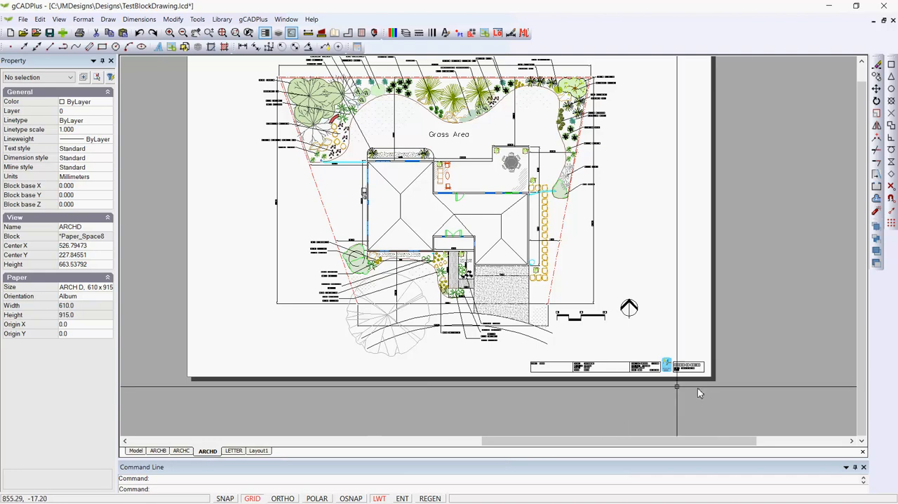
{"action": "scroll", "coordinate": [636, 370], "scroll_direction": "up", "scroll_amount": 4}
{"action": "scroll", "coordinate": [555, 350], "scroll_direction": "up", "scroll_amount": 4}
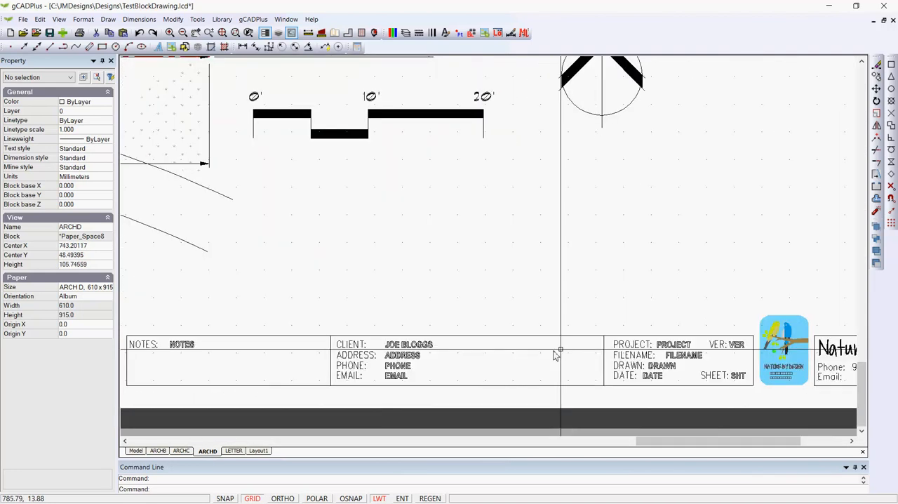
{"action": "scroll", "coordinate": [553, 348], "scroll_direction": "down", "scroll_amount": 1}
{"action": "scroll", "coordinate": [555, 350], "scroll_direction": "down", "scroll_amount": 1}
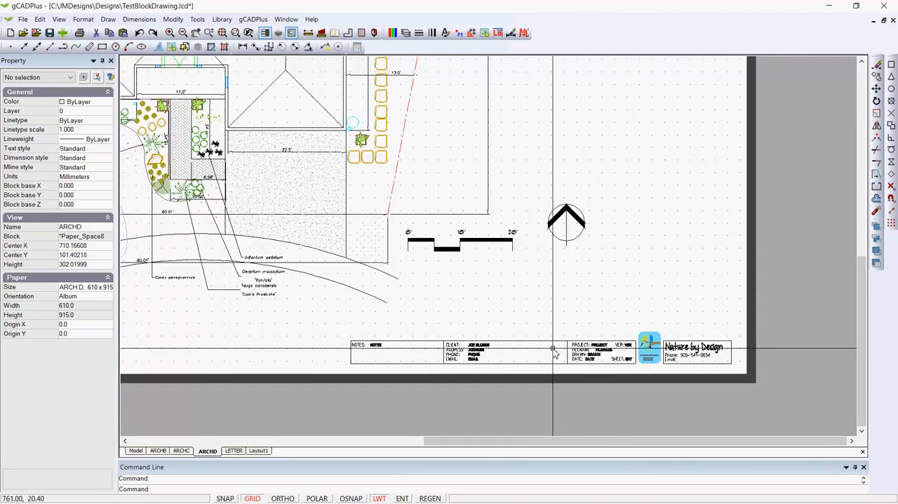